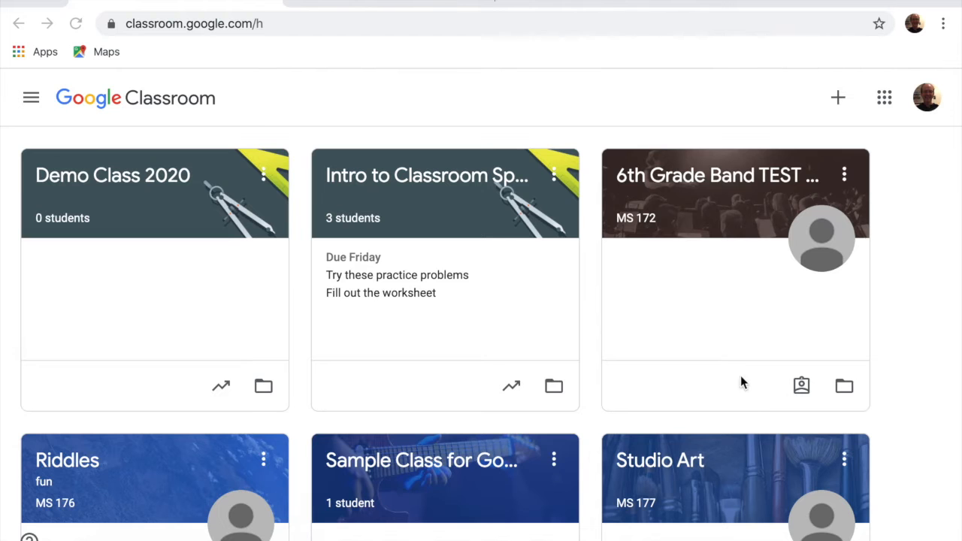
Switch to the US States Demo form in Google Forms and review its questions from the first to the last.
left_click(393, 2)
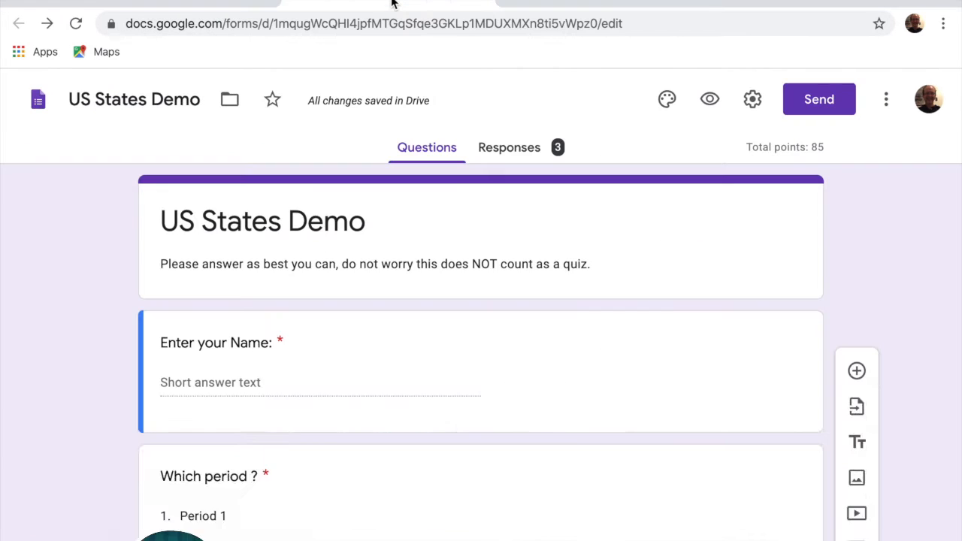
scroll(357, 357, "down", 10)
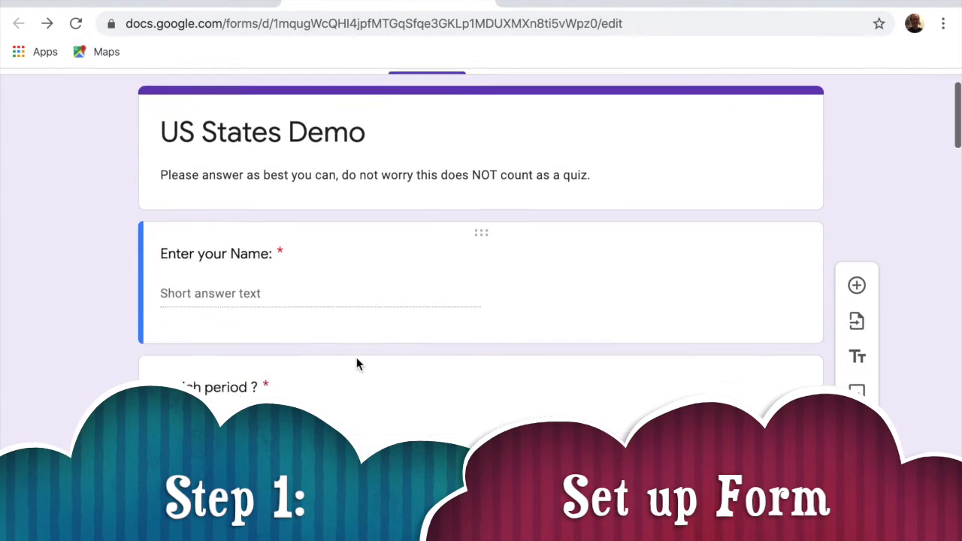
scroll(356, 360, "down", 15)
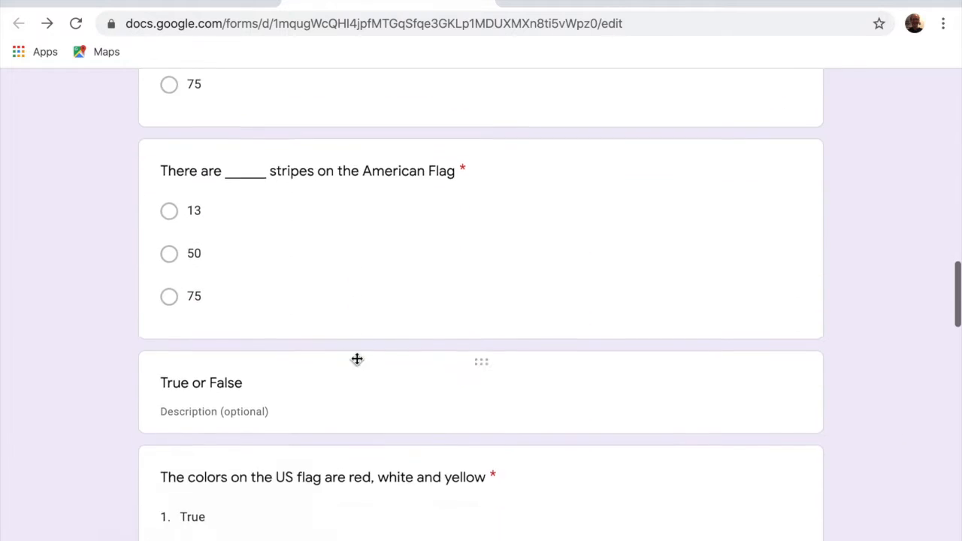
scroll(356, 358, "down", 12)
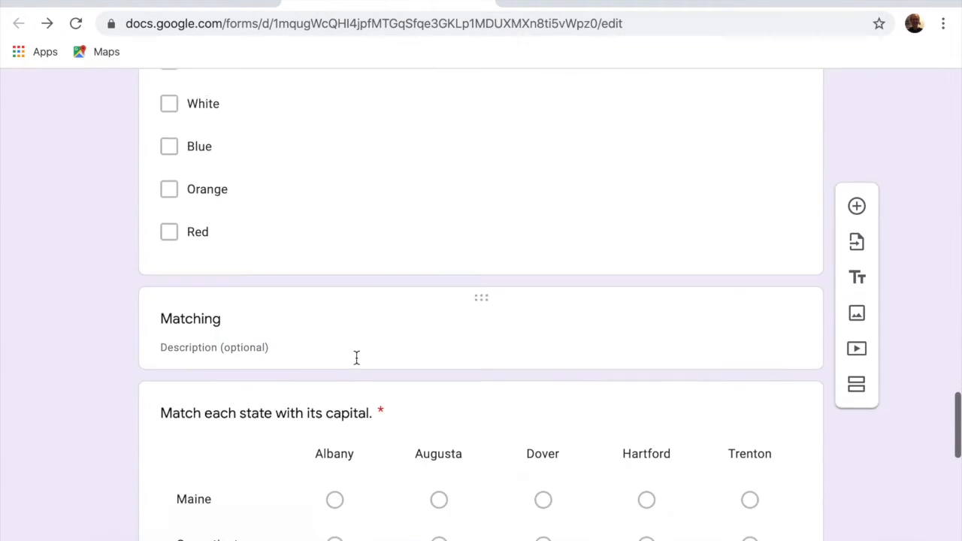
scroll(356, 357, "down", 2)
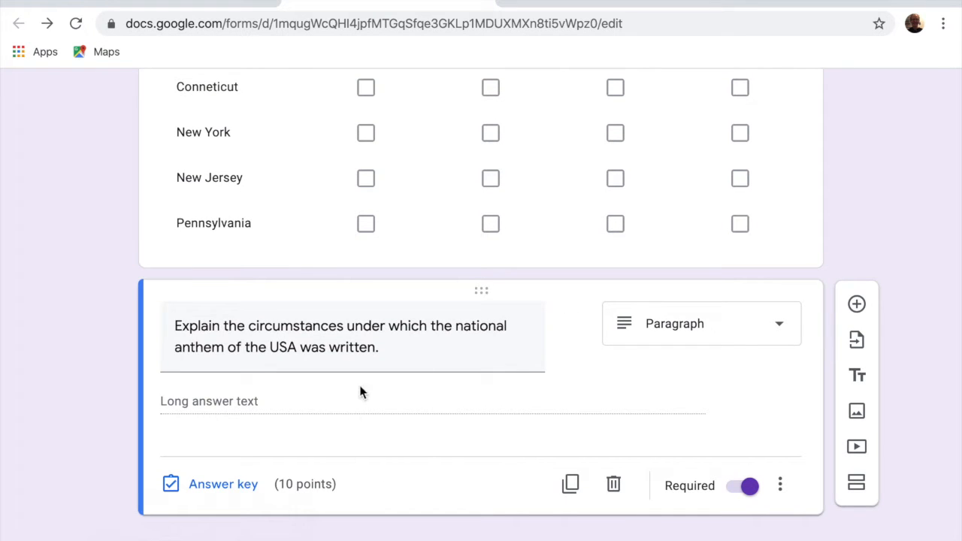
scroll(337, 406, "up", 1)
scroll(337, 406, "up", 15)
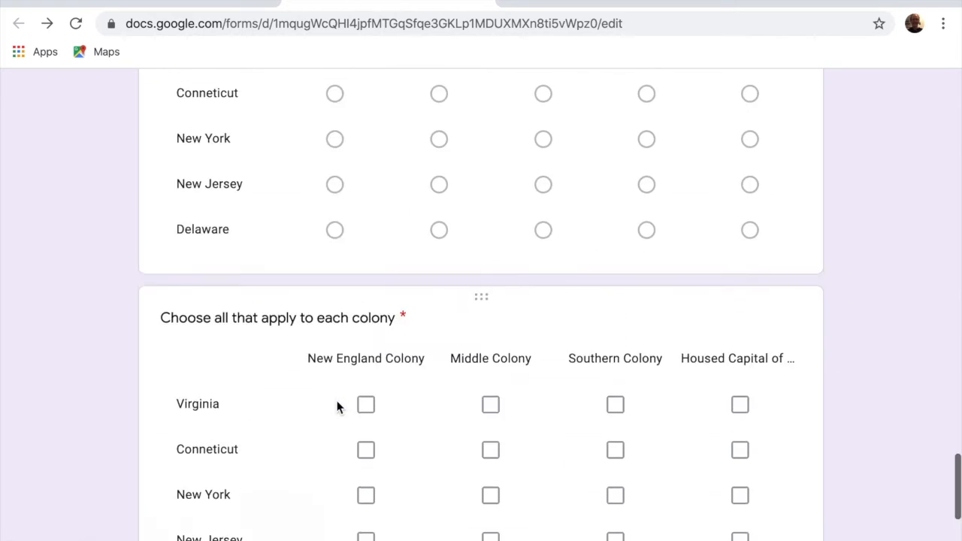
scroll(337, 403, "up", 20)
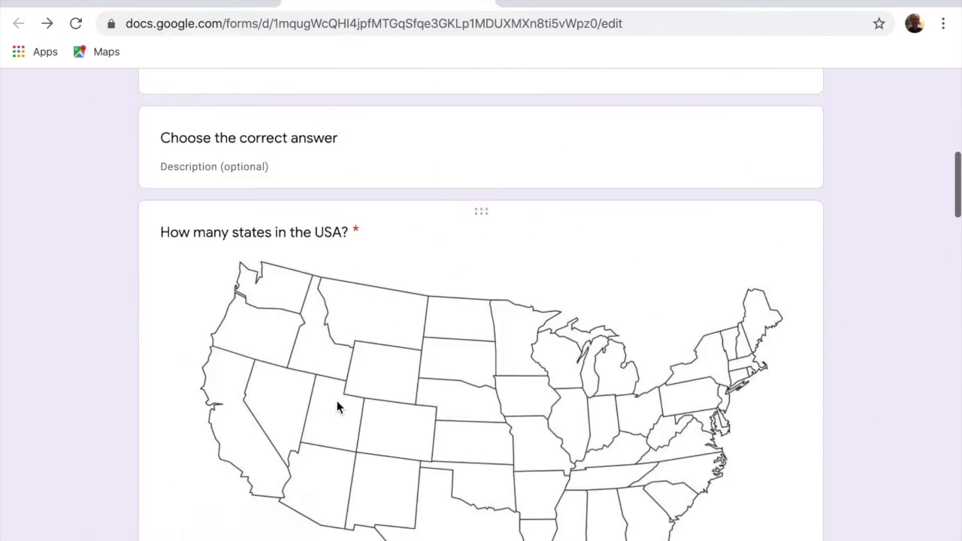
scroll(337, 402, "up", 5)
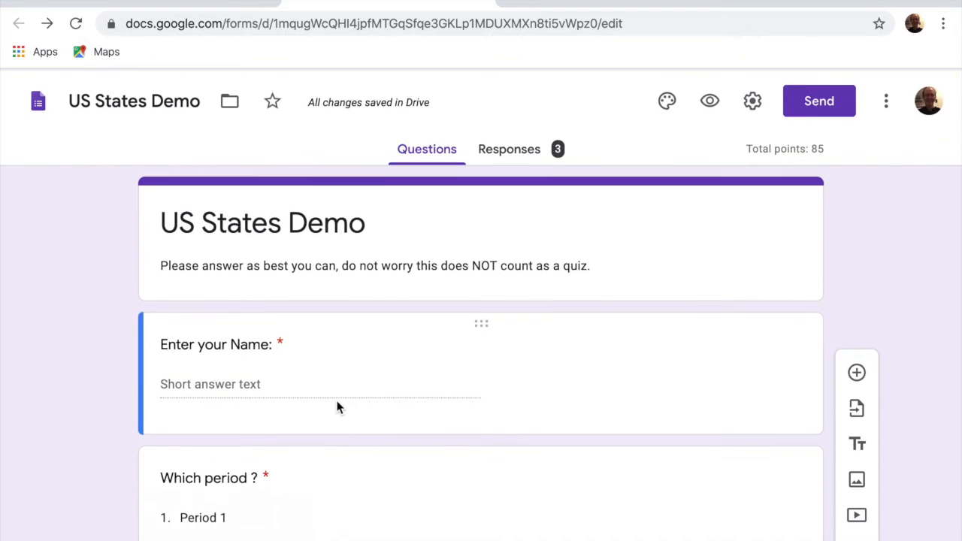
In the form's quiz settings, set grades to release later, after manual review.
left_click(752, 106)
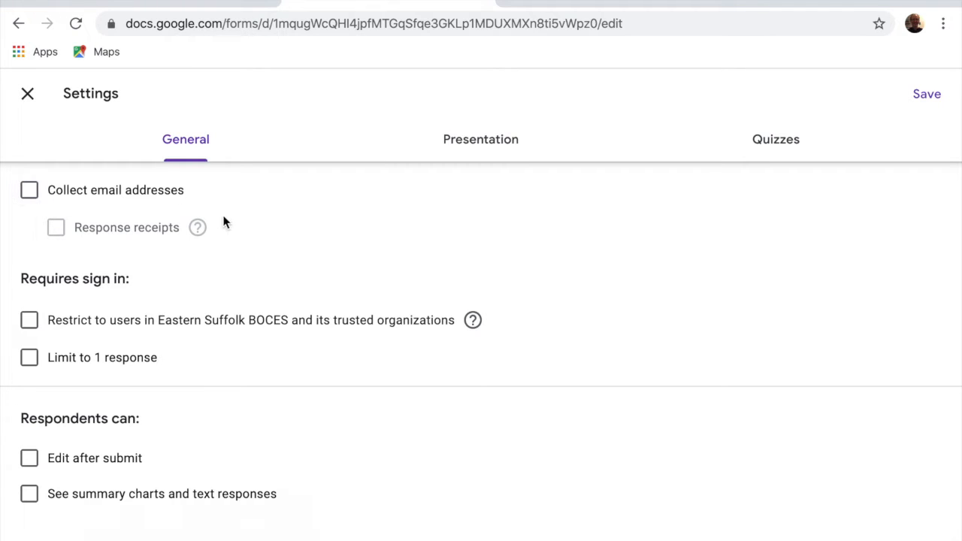
left_click(779, 149)
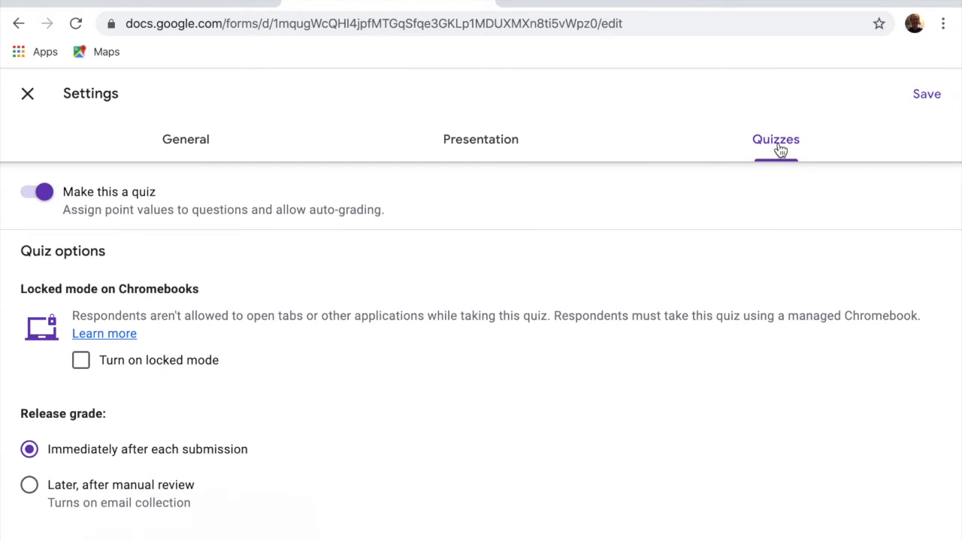
scroll(203, 344, "down", 1)
scroll(203, 344, "down", 2)
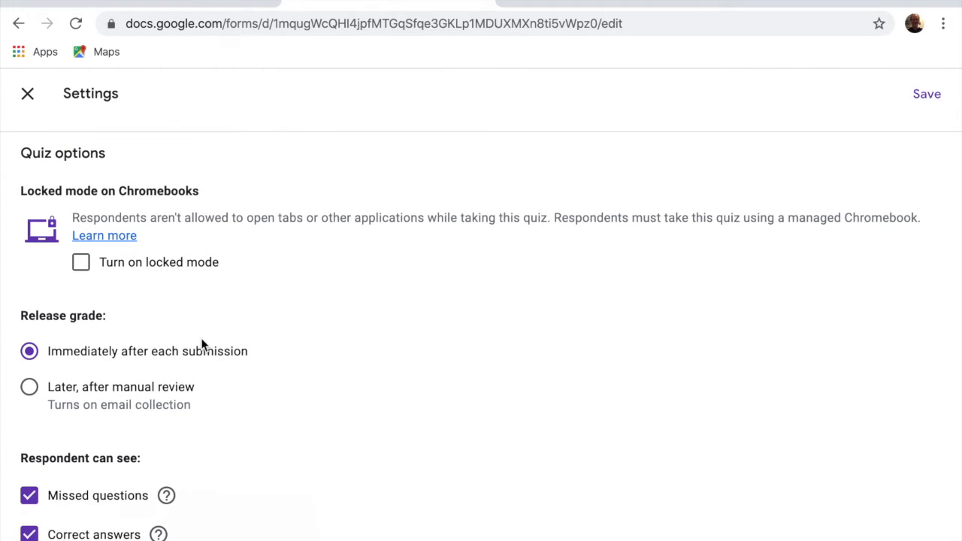
scroll(201, 344, "up", 2)
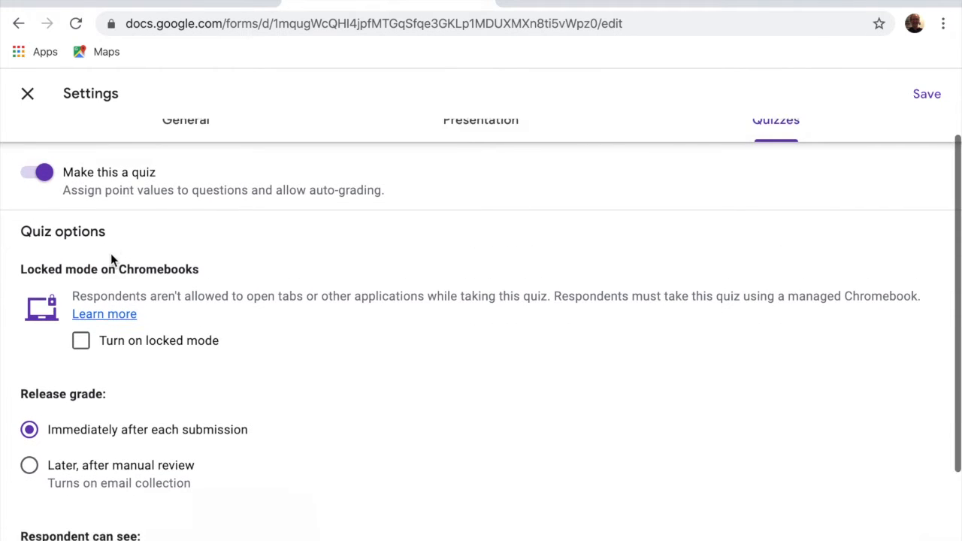
scroll(111, 255, "down", 3)
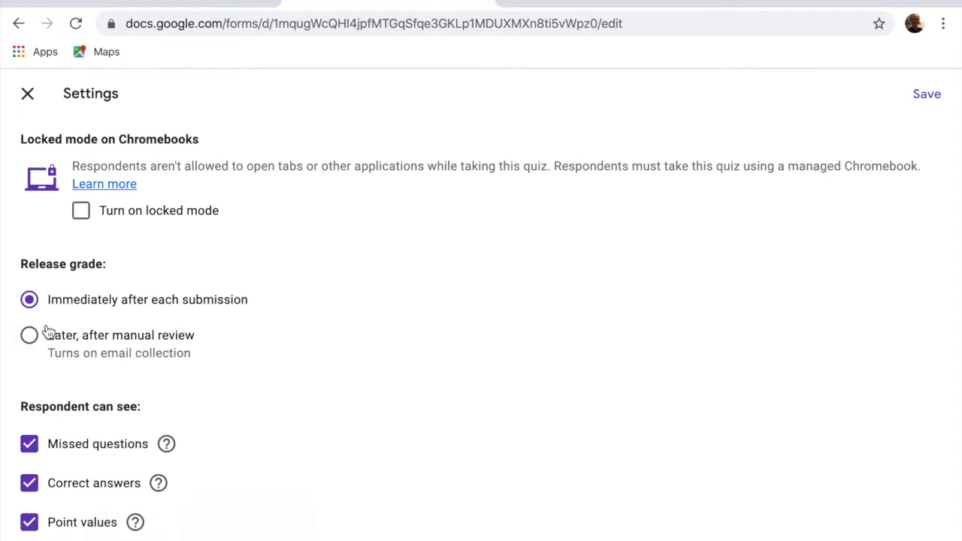
left_click(30, 337)
Check the email collection option in the general settings, review the quiz options again, and save the form settings.
scroll(366, 190, "up", 2)
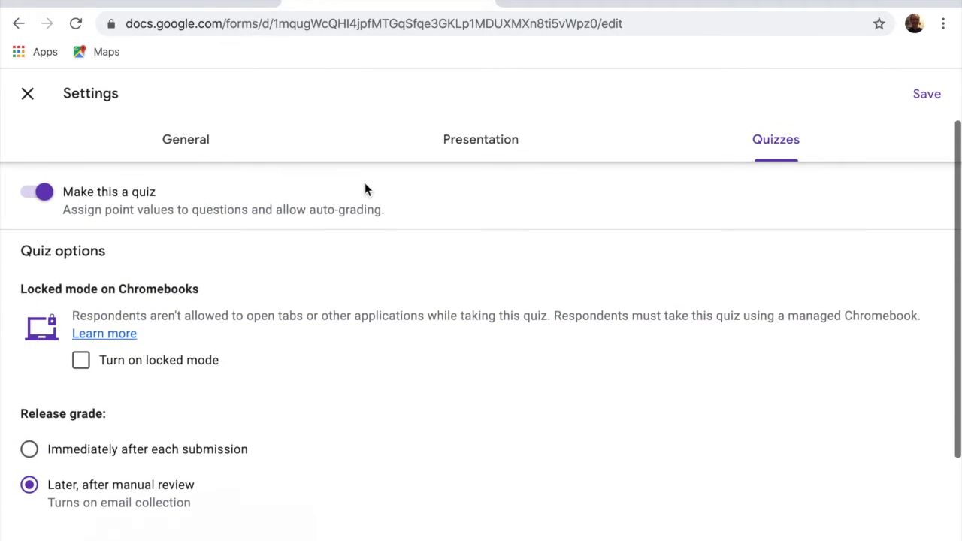
left_click(198, 137)
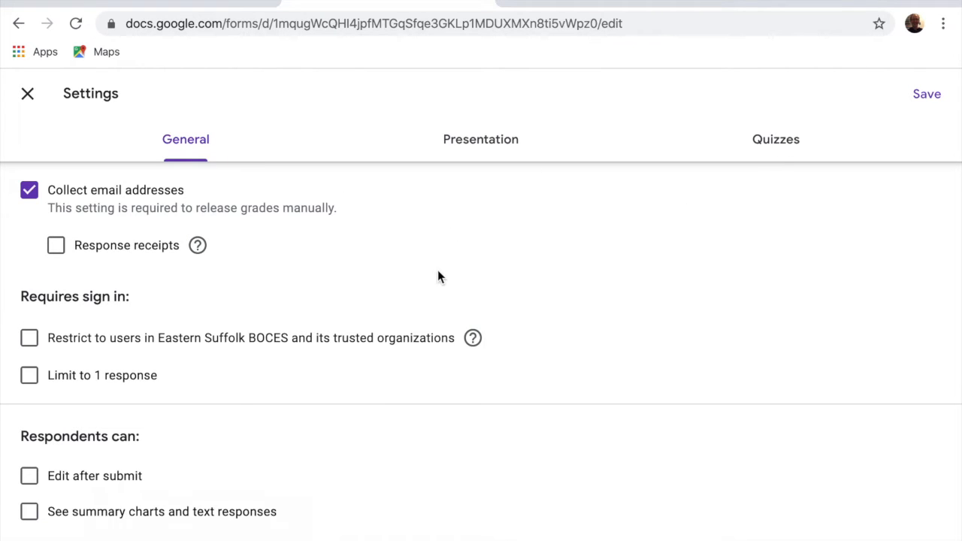
left_click(772, 132)
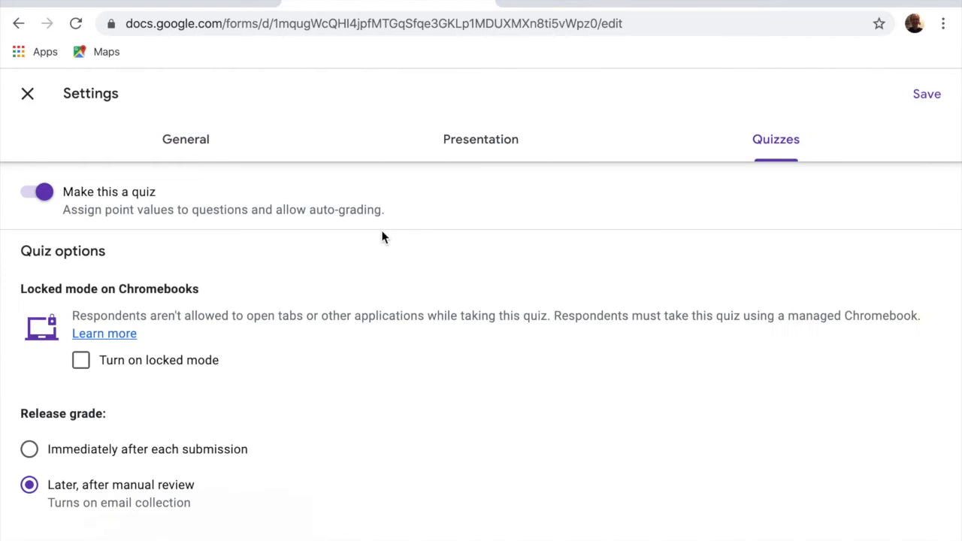
scroll(379, 235, "down", 2)
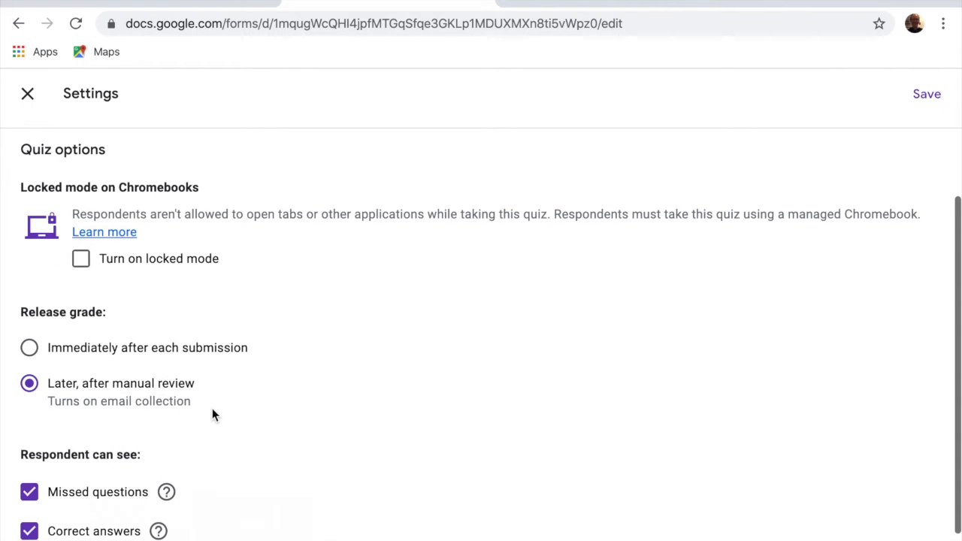
scroll(345, 373, "up", 2)
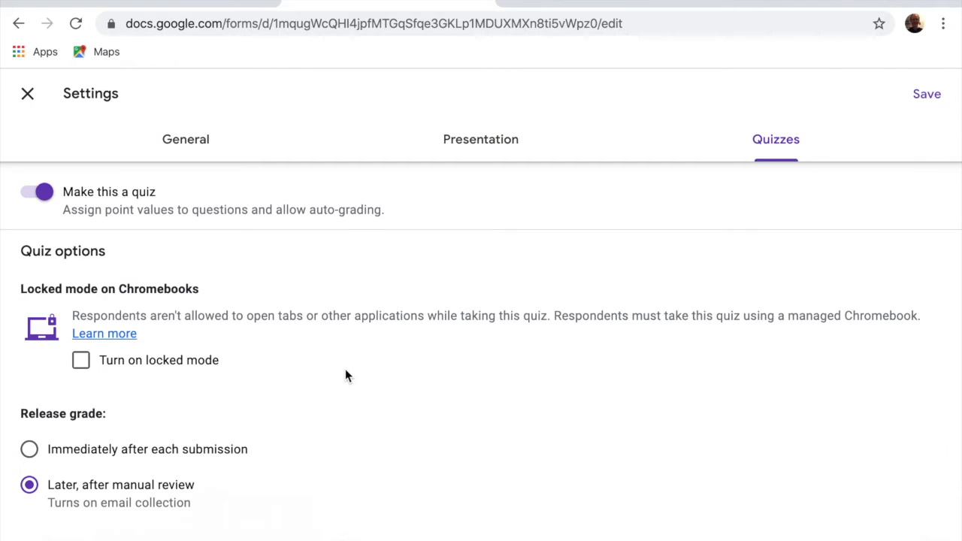
left_click(925, 105)
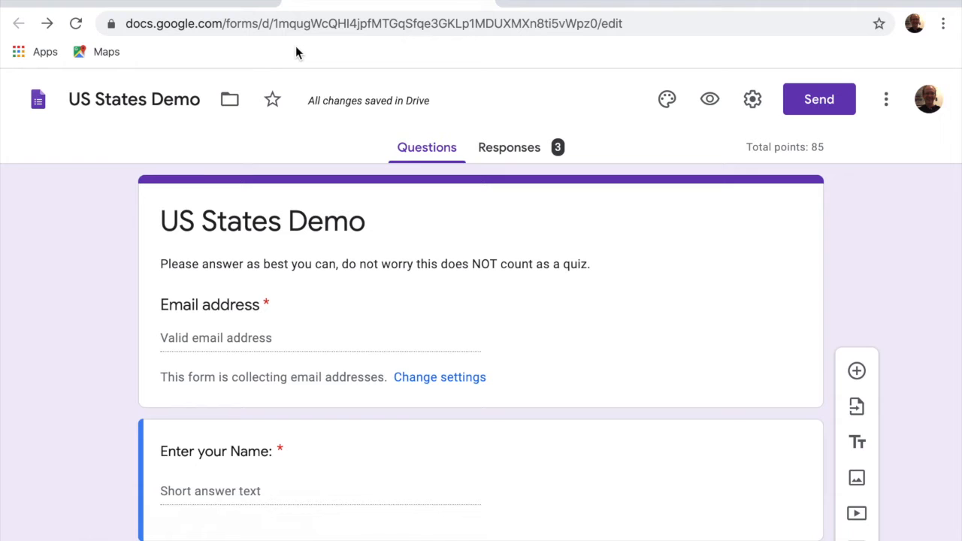
In Google Classroom, create an assignment titled "States Quiz" in the Intro to Classroom Spring 2020 class.
left_click(189, 2)
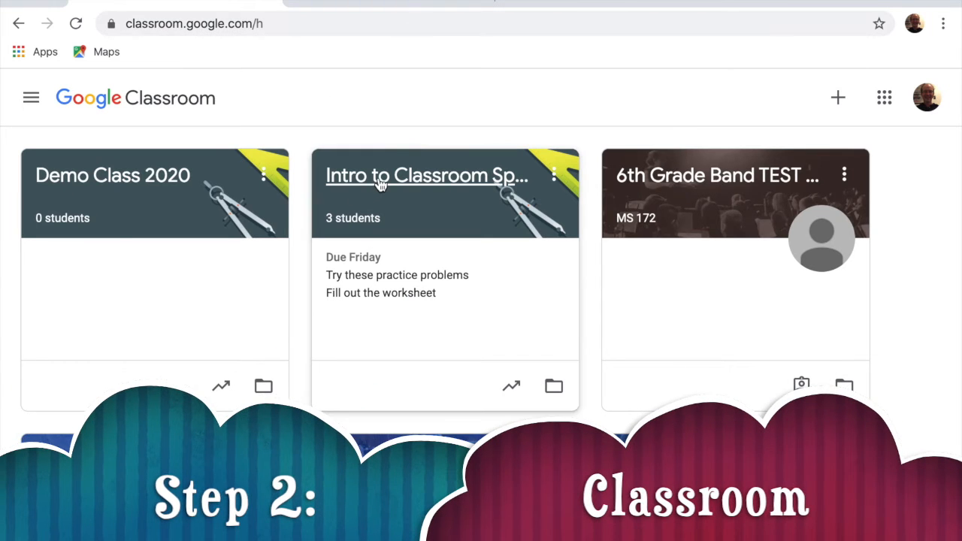
left_click(381, 180)
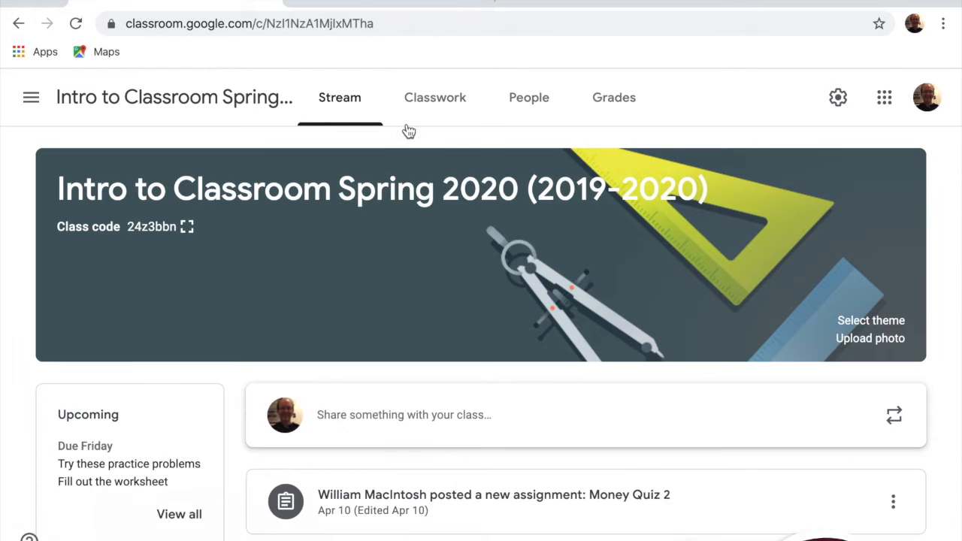
left_click(440, 103)
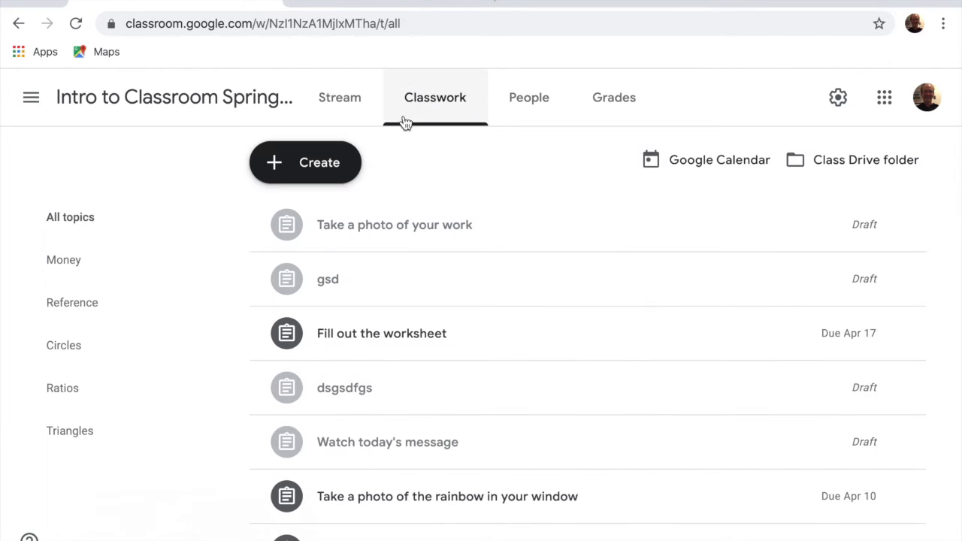
left_click(301, 164)
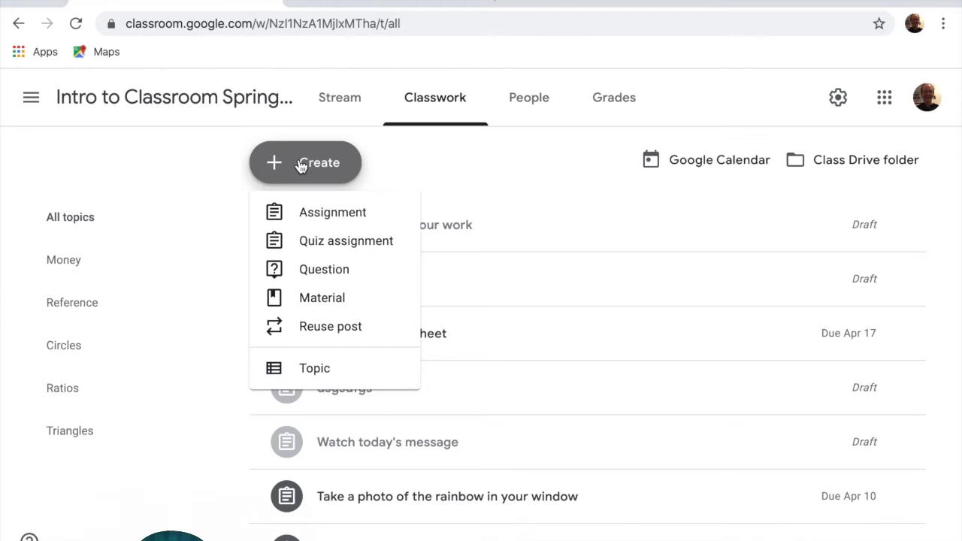
left_click(320, 215)
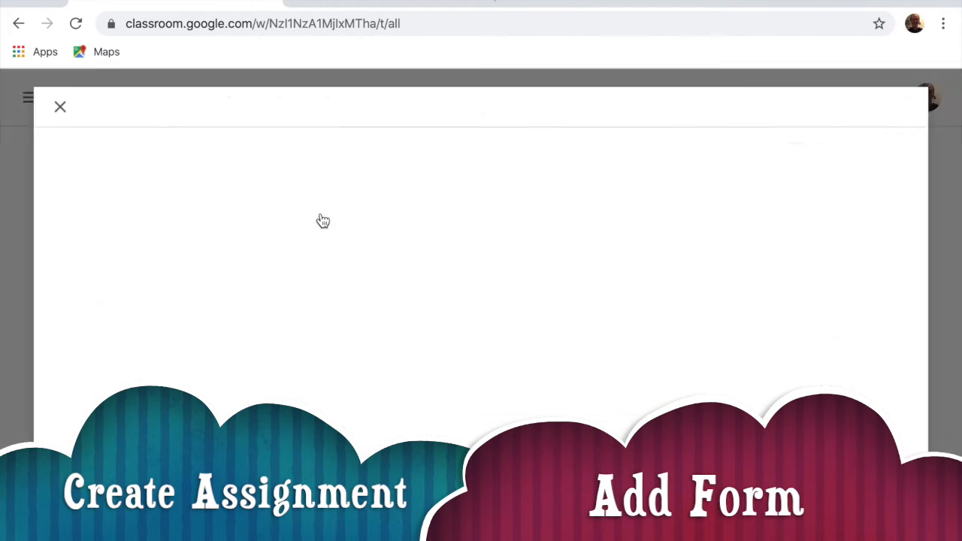
type("State")
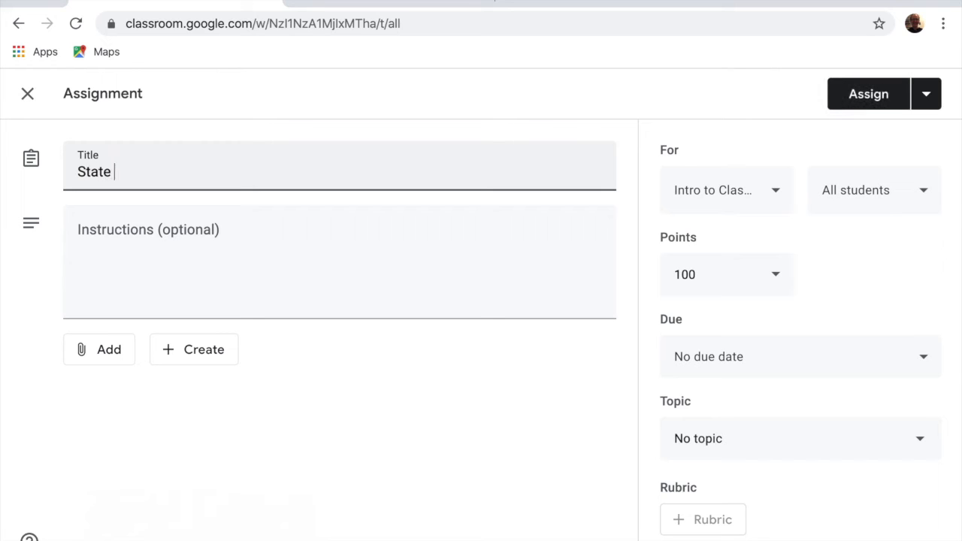
type("s Quiz")
Attach the US States Demo form from Google Drive to the assignment.
left_click(96, 352)
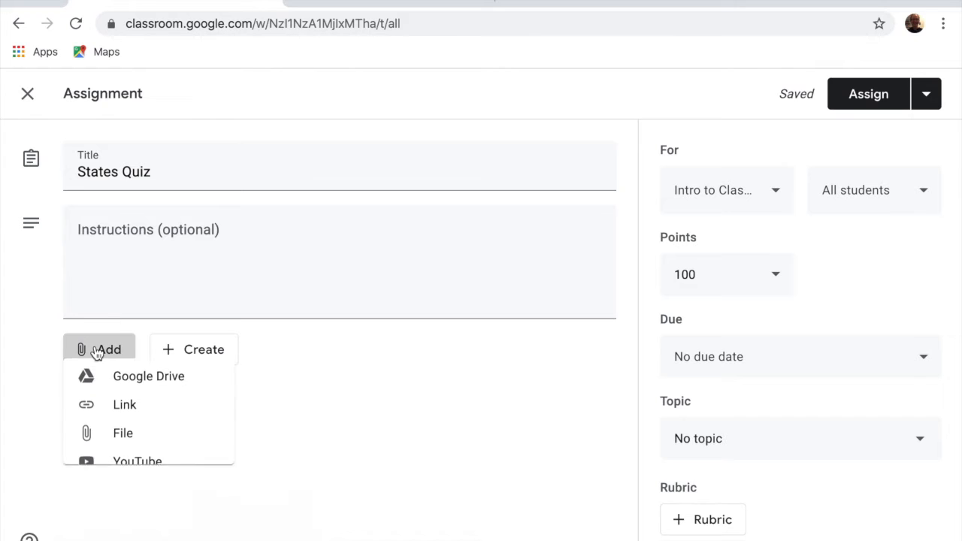
left_click(117, 387)
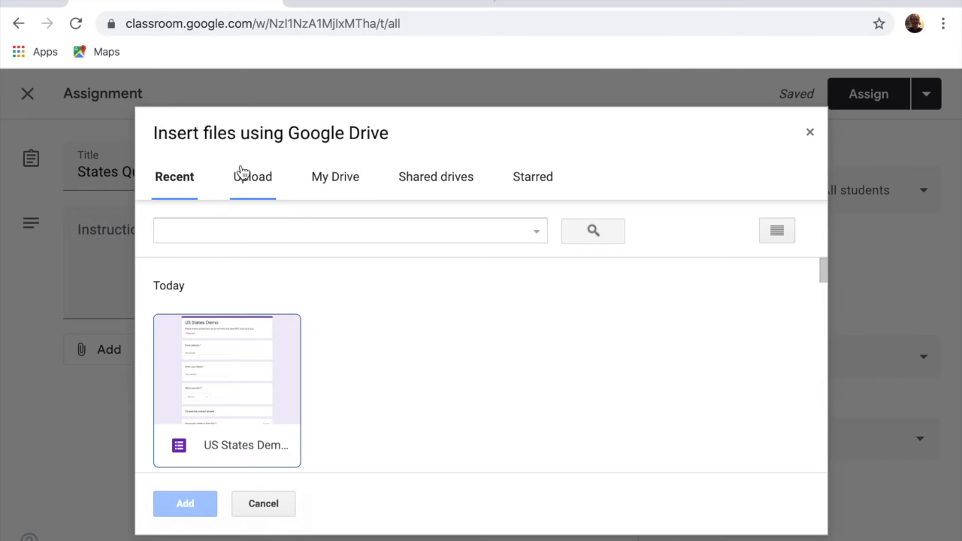
left_click(240, 393)
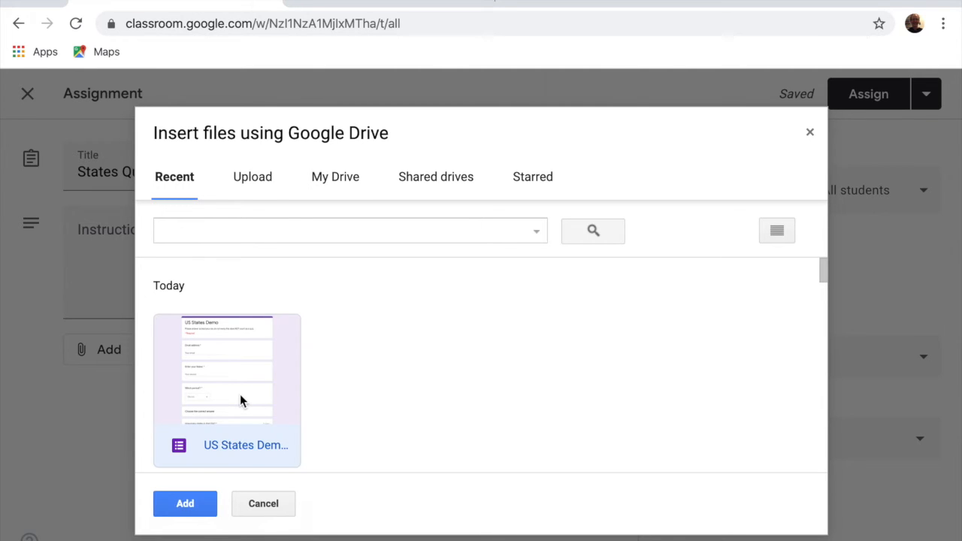
left_click(185, 510)
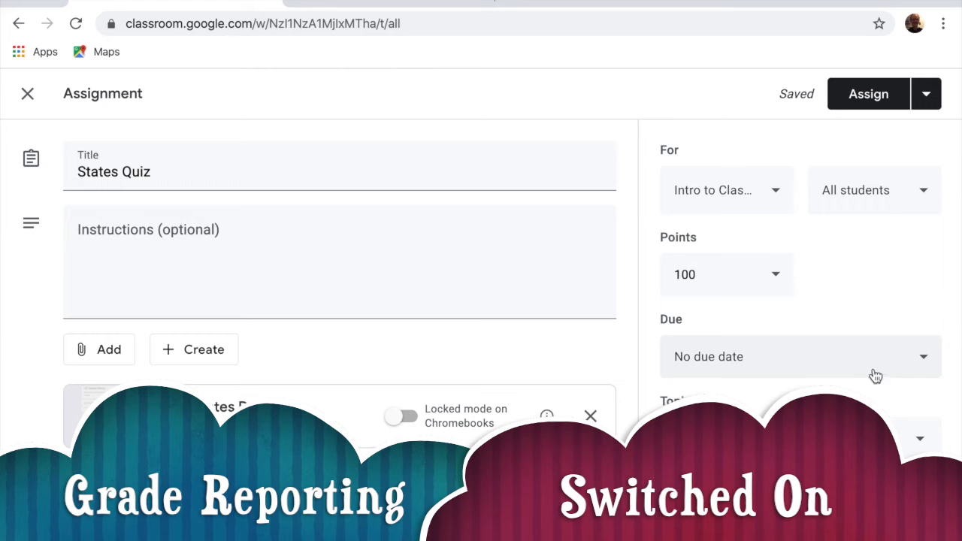
Set the assignment's due date to Apr 24, 2020.
left_click(906, 374)
left_click(856, 359)
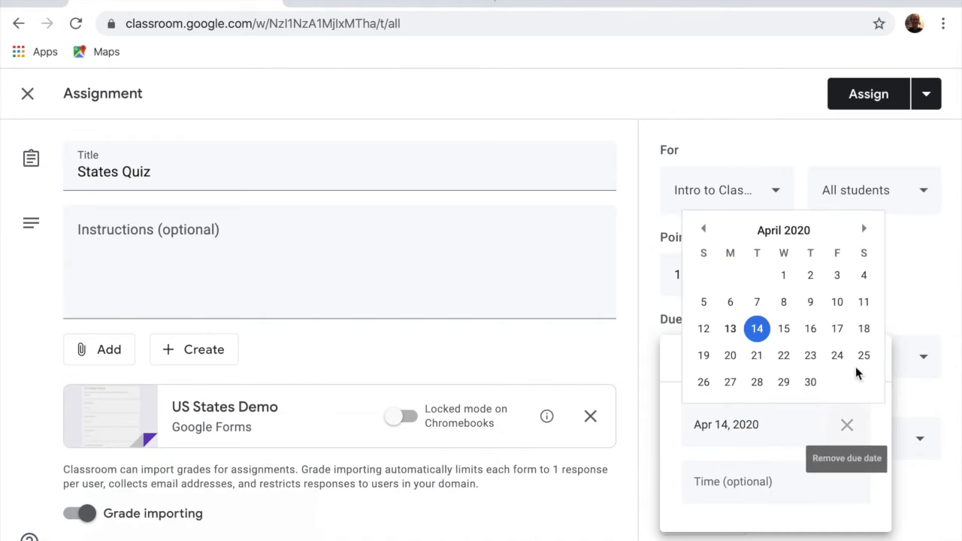
left_click(837, 355)
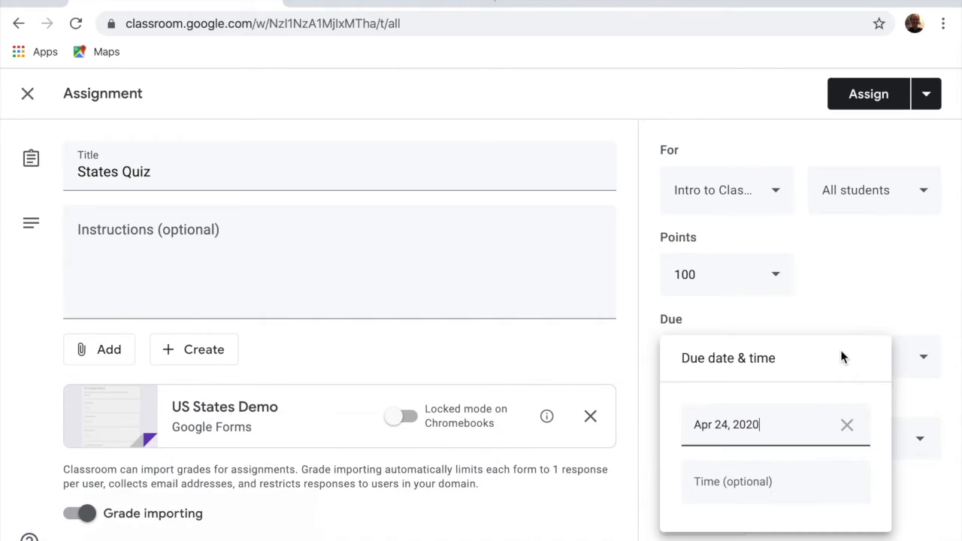
left_click(823, 313)
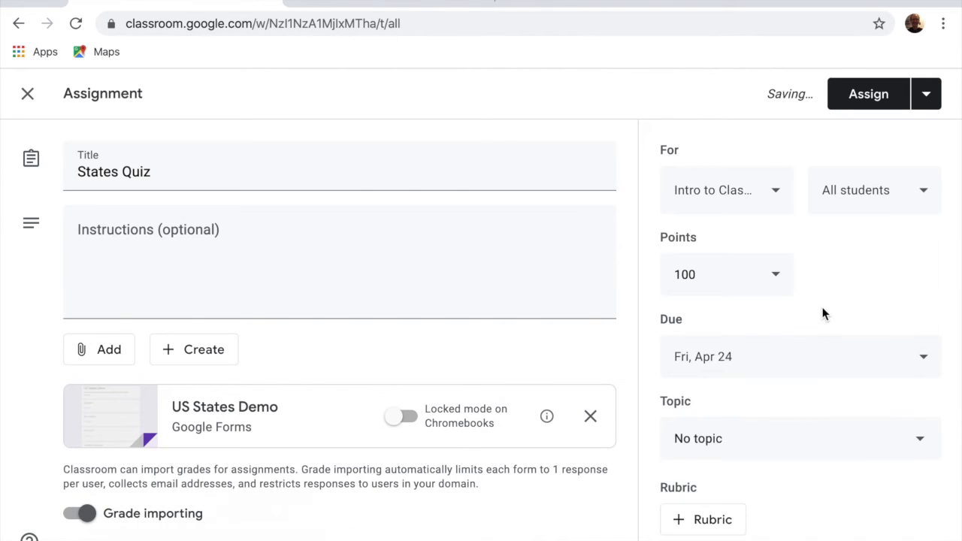
Keep the topic at No topic and assign the States Quiz to all students.
left_click(770, 449)
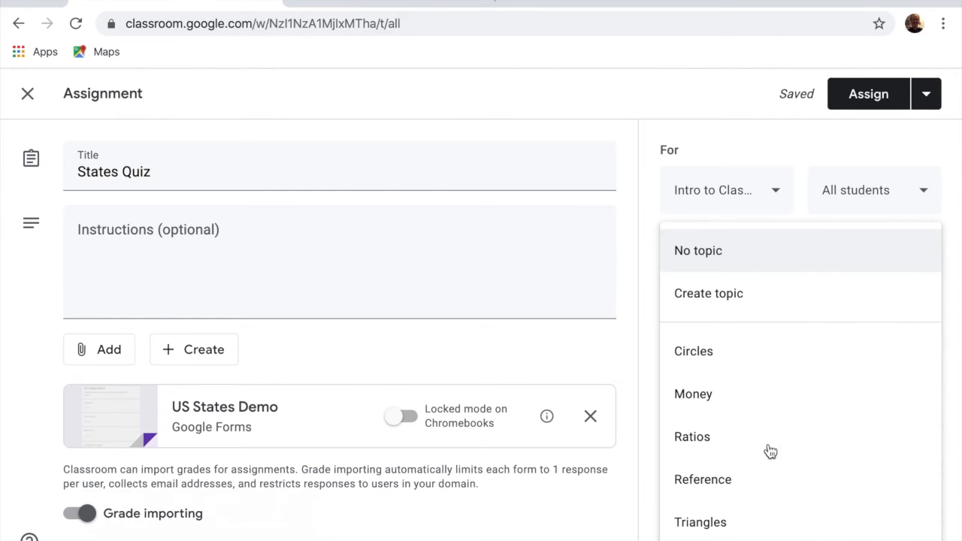
left_click(721, 254)
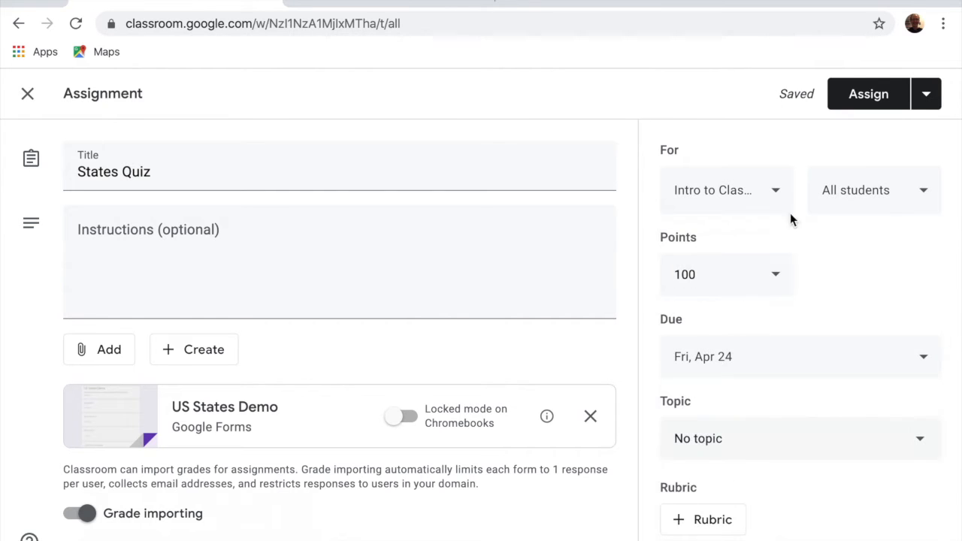
left_click(880, 100)
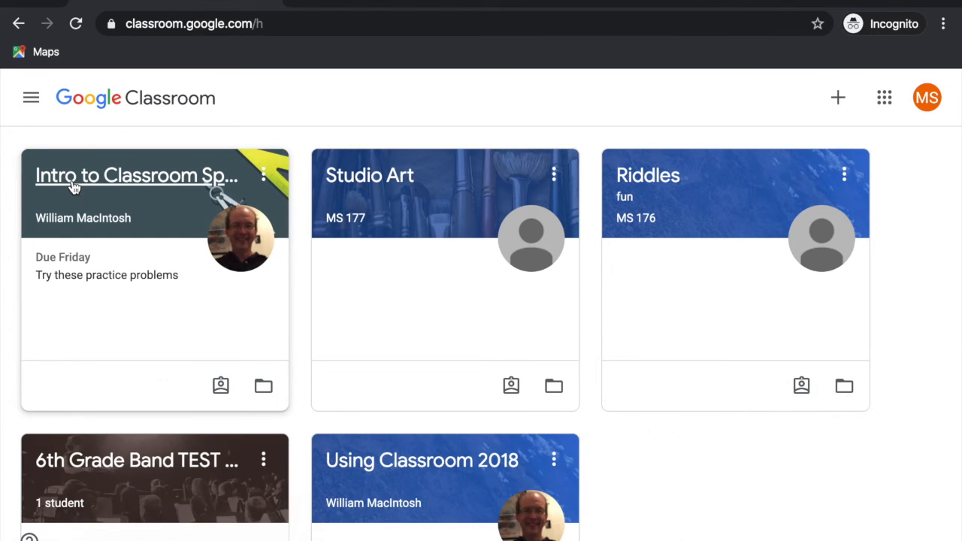
As the student, open the States Quiz assignment in the Intro to Classroom Spring 2020 class and open its attached US States Demo form.
left_click(72, 180)
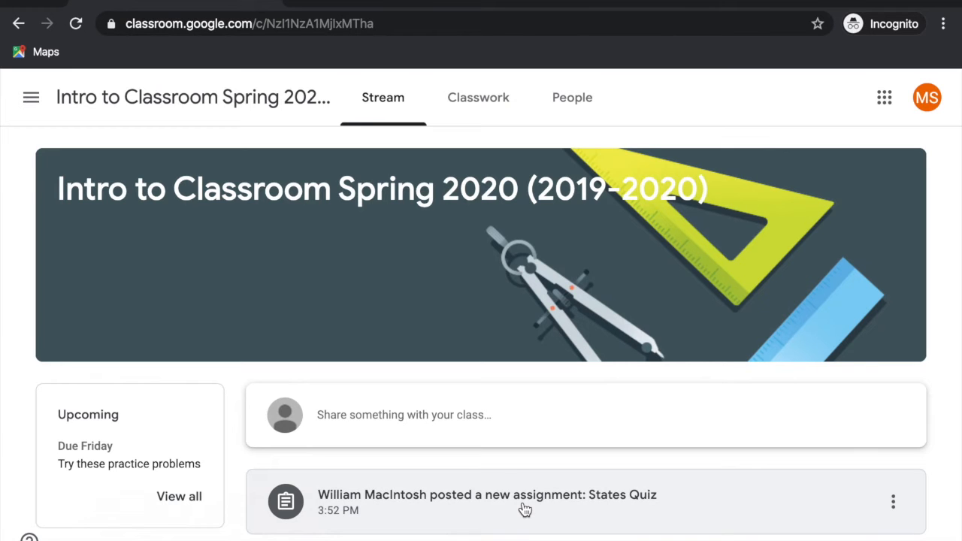
left_click(484, 94)
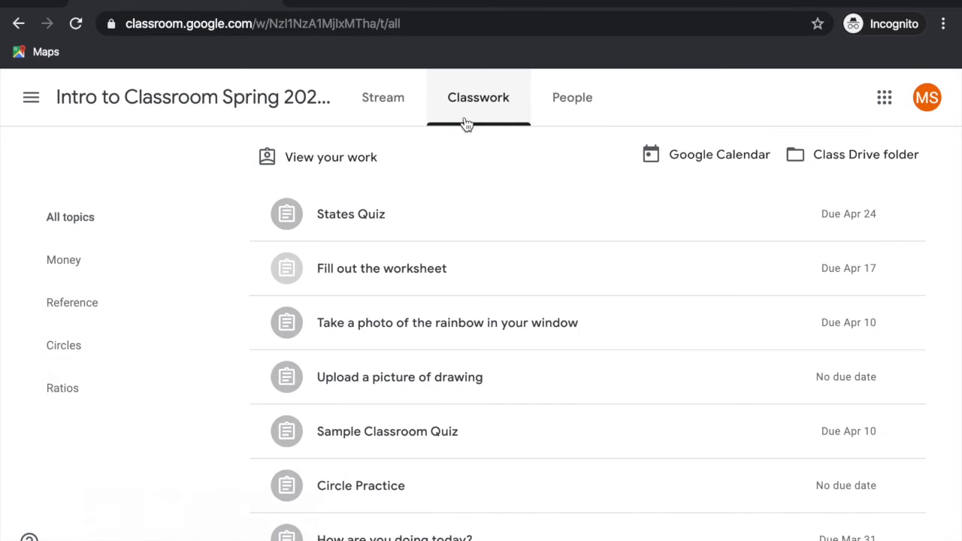
left_click(404, 116)
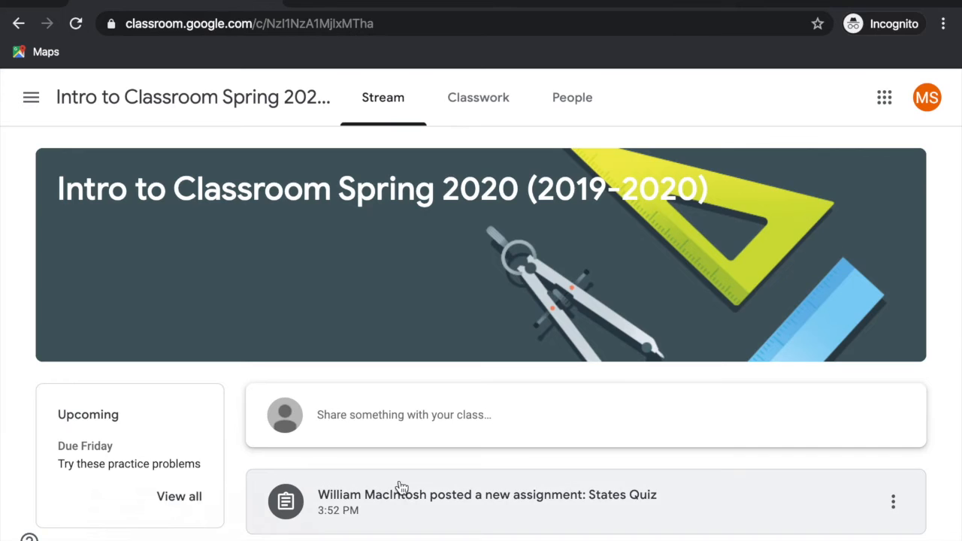
left_click(417, 505)
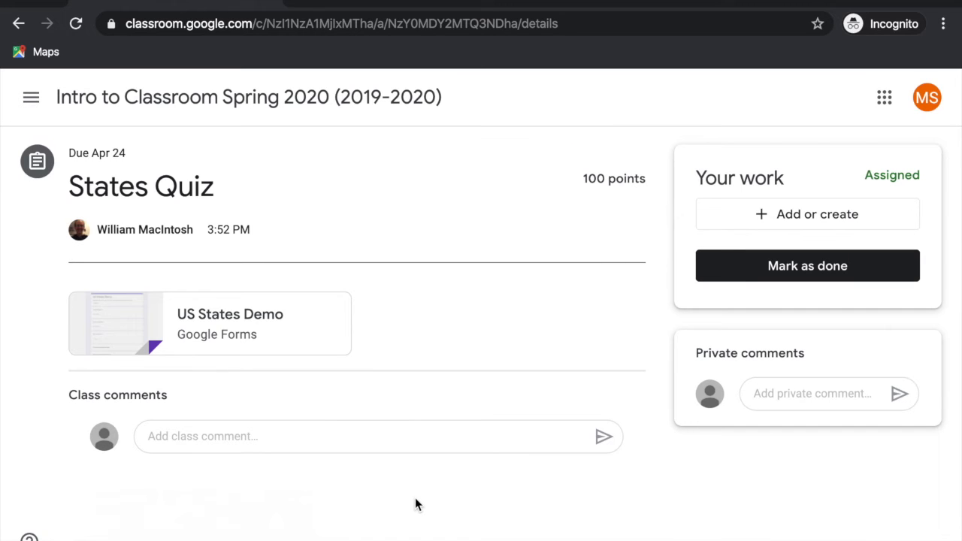
left_click(191, 342)
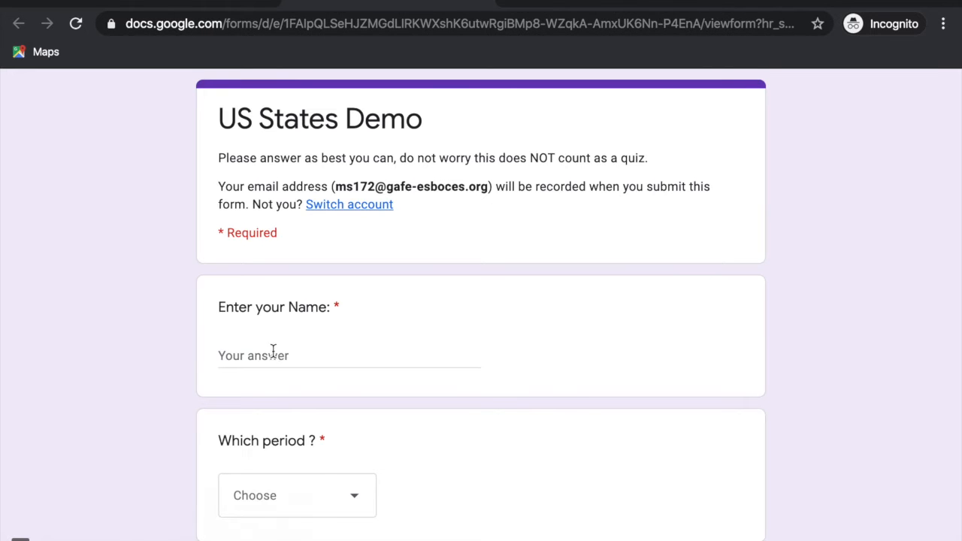
Enter the student's name on the form and choose Period 1 as the class period.
left_click(277, 354)
type("Bill")
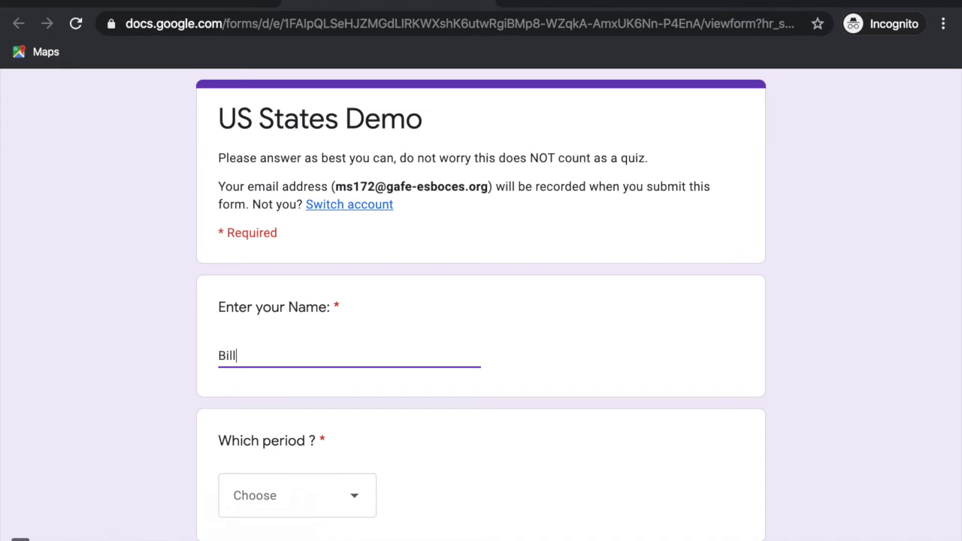
scroll(281, 395, "down", 2)
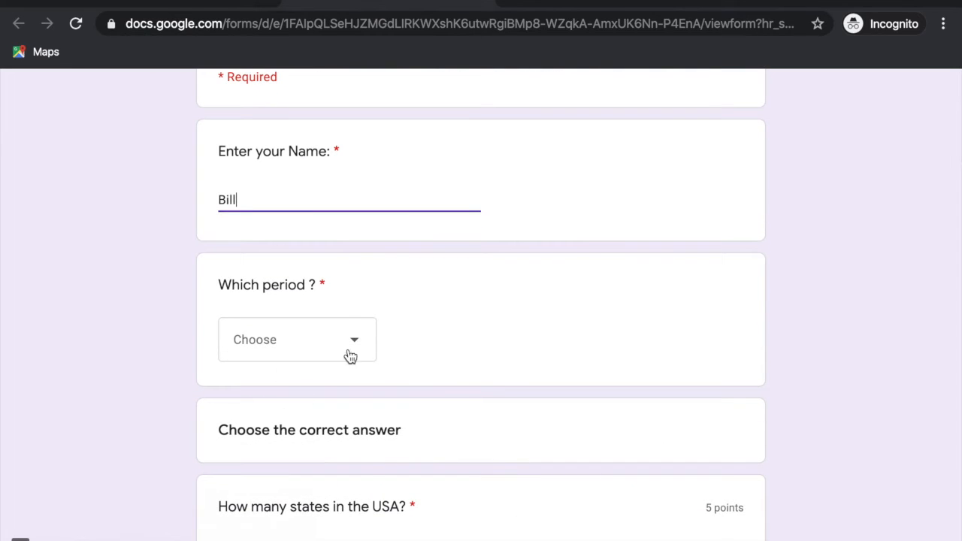
left_click(356, 346)
left_click(313, 403)
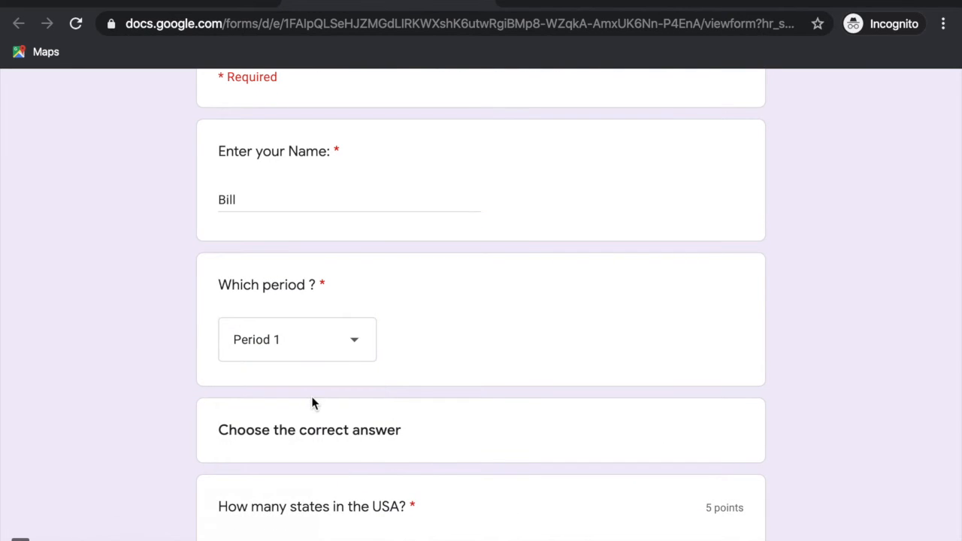
Answer 50 for the number of states in the USA and 13 for the stripes on the American flag.
scroll(143, 335, "down", 3)
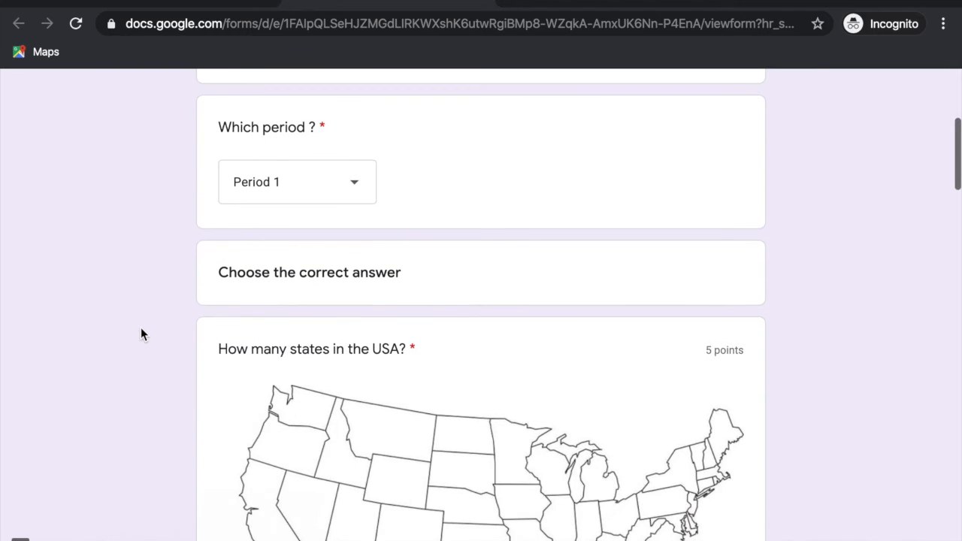
scroll(142, 353, "down", 6)
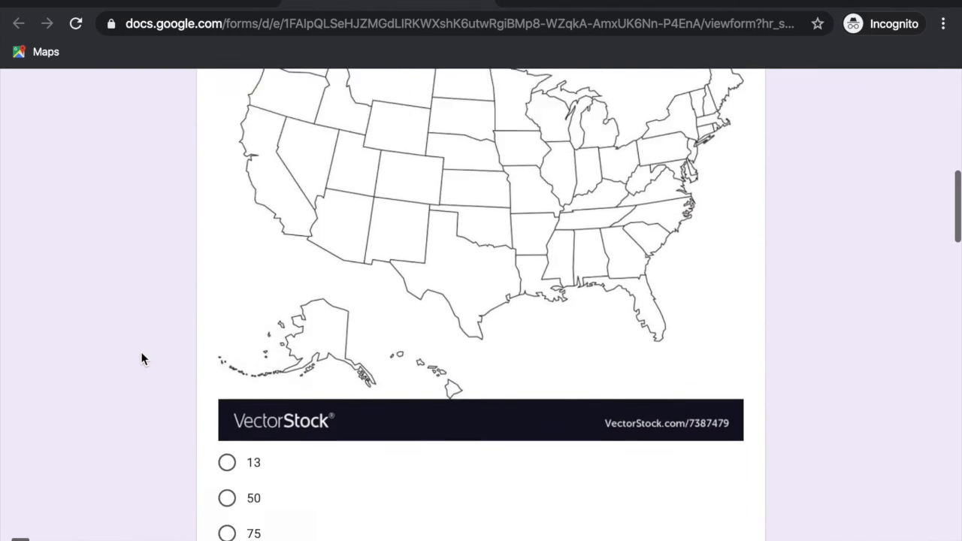
scroll(141, 351, "up", 4)
scroll(141, 352, "down", 3)
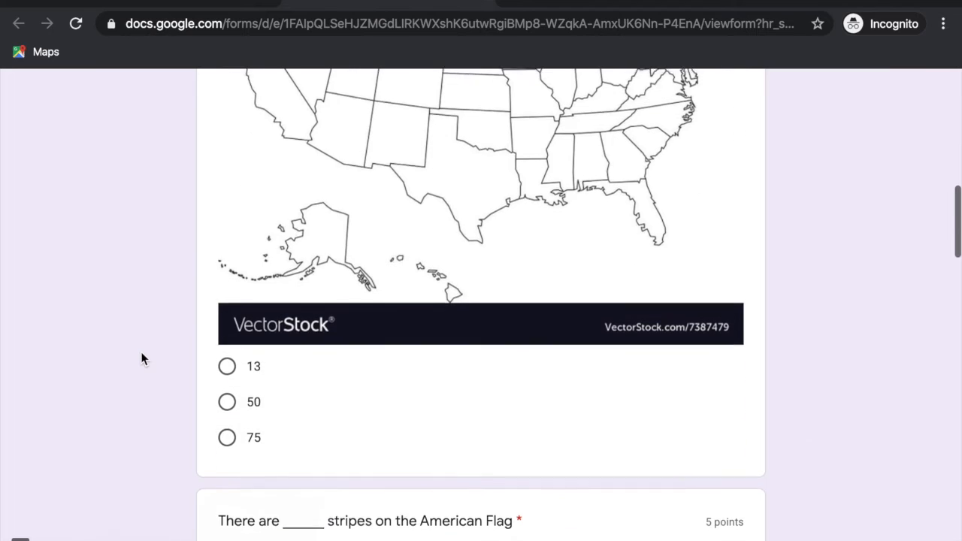
left_click(226, 399)
scroll(99, 421, "down", 2)
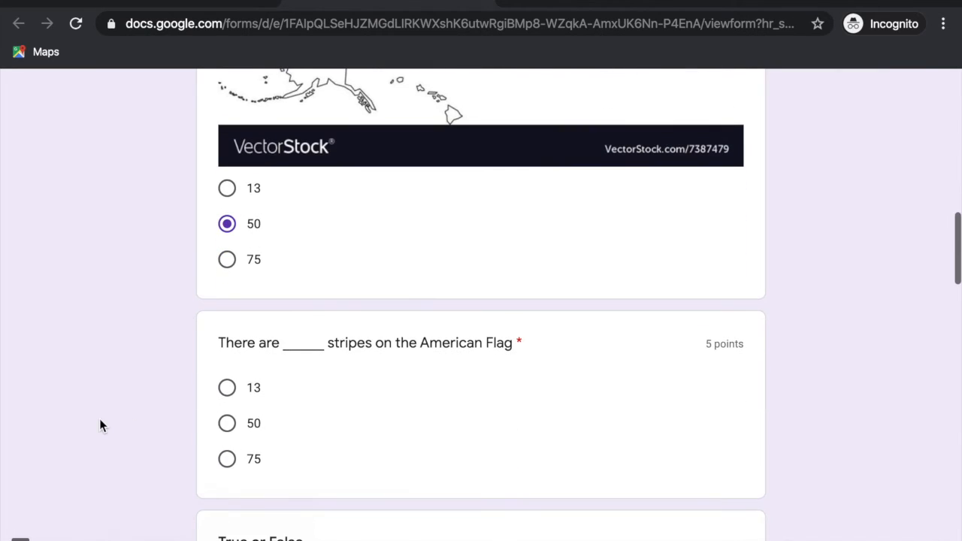
left_click(227, 389)
Choose True for the statement about the US flag colors and enter "atlantic" as the ocean closest to Long Island.
scroll(187, 395, "down", 3)
left_click(369, 412)
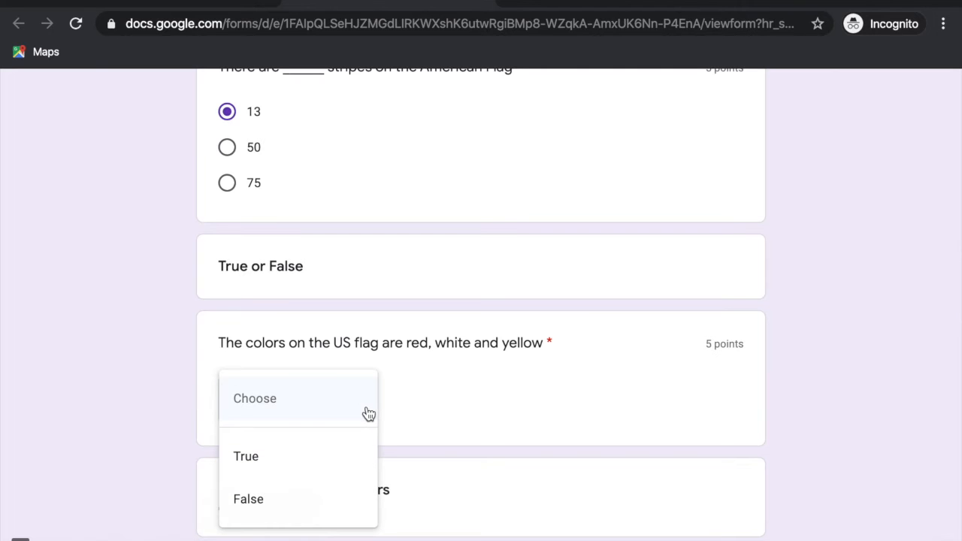
left_click(333, 458)
scroll(90, 336, "down", 3)
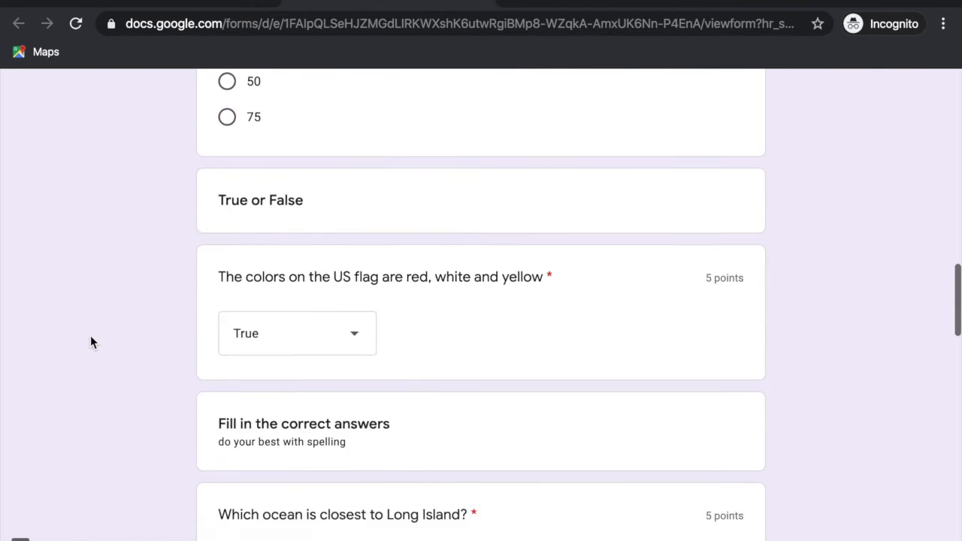
scroll(90, 335, "down", 2)
left_click(311, 276)
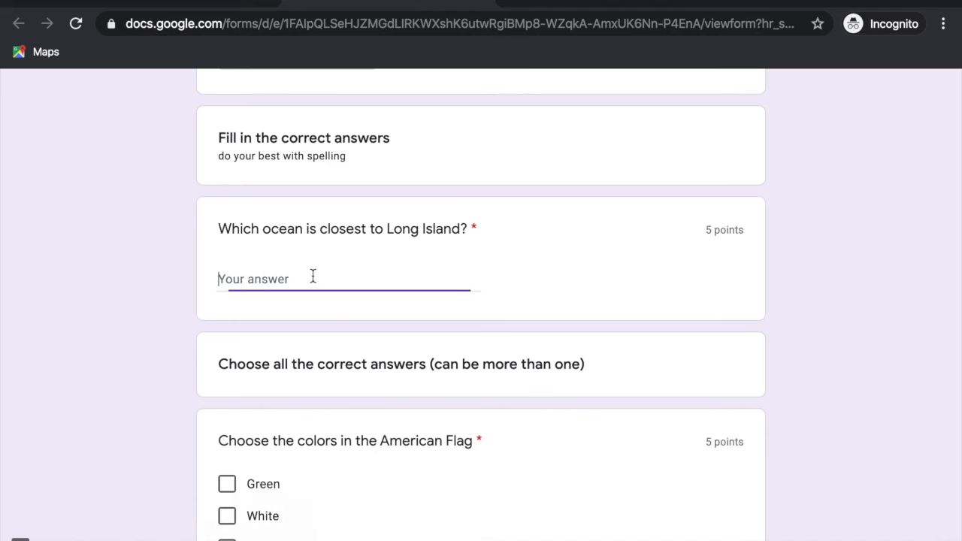
type("atlantic")
Select Green, White and Blue as the colors in the American Flag.
scroll(141, 277, "down", 5)
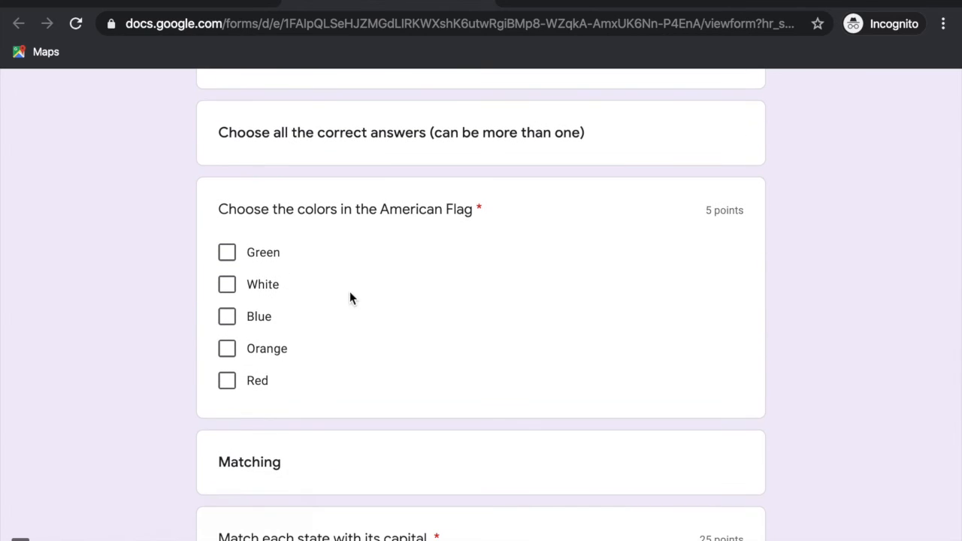
left_click(227, 253)
left_click(228, 285)
left_click(227, 317)
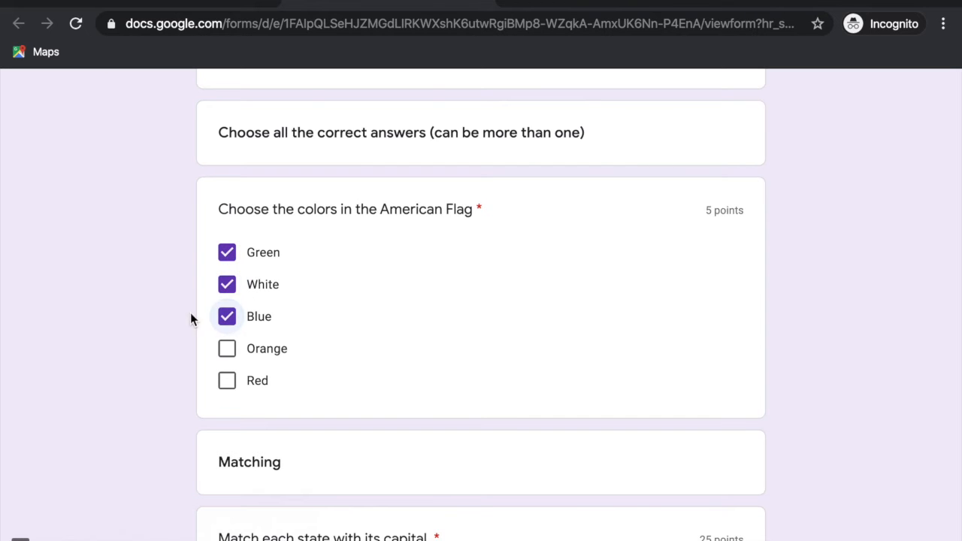
Match Maine, Conneticut, New York, New Jersey and Delaware all with Albany in the state capitals question.
scroll(177, 316, "down", 5)
left_click(359, 243)
left_click(359, 292)
left_click(360, 341)
left_click(360, 390)
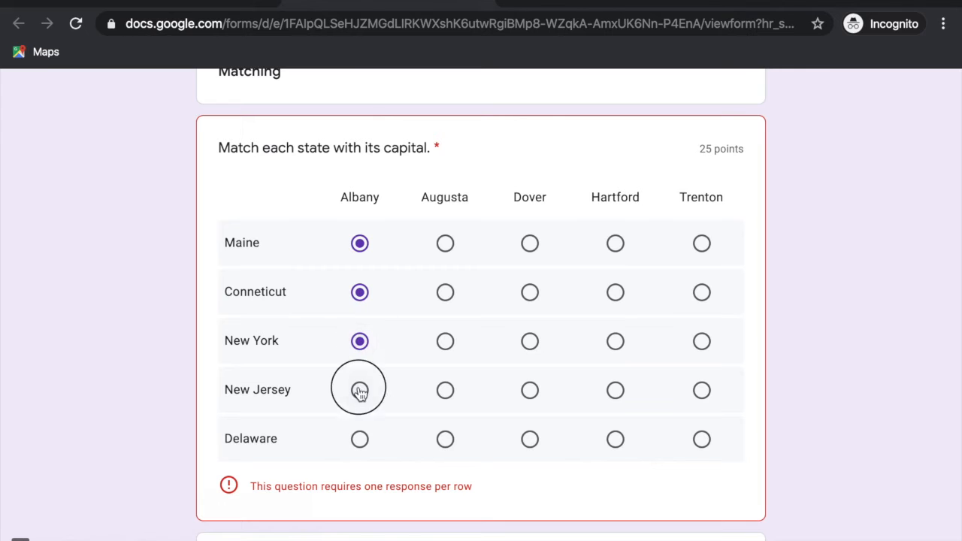
left_click(359, 439)
Mark Virginia, Conneticut, New York, New Jersey and Pennsylvania each as a New England Colony.
scroll(358, 436, "down", 4)
left_click(384, 373)
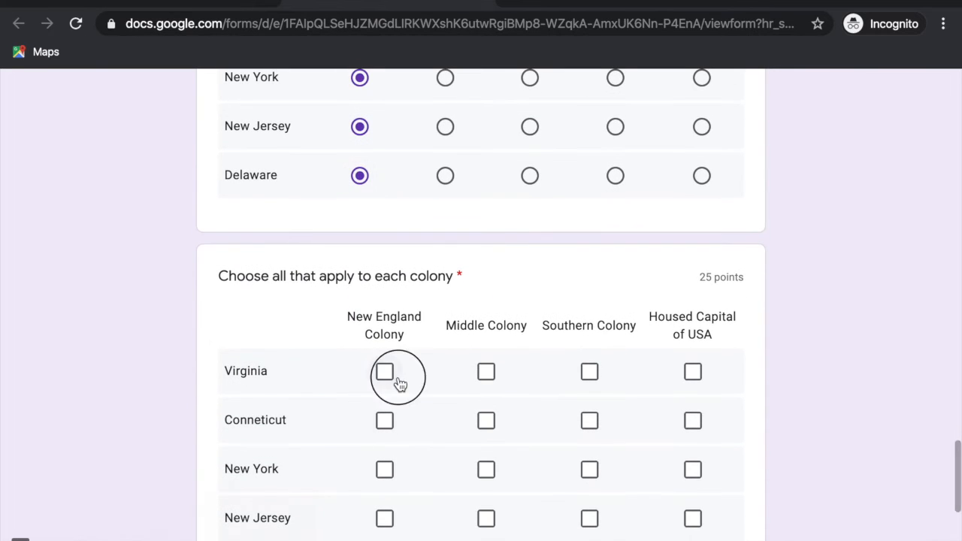
left_click(384, 421)
left_click(385, 470)
left_click(385, 517)
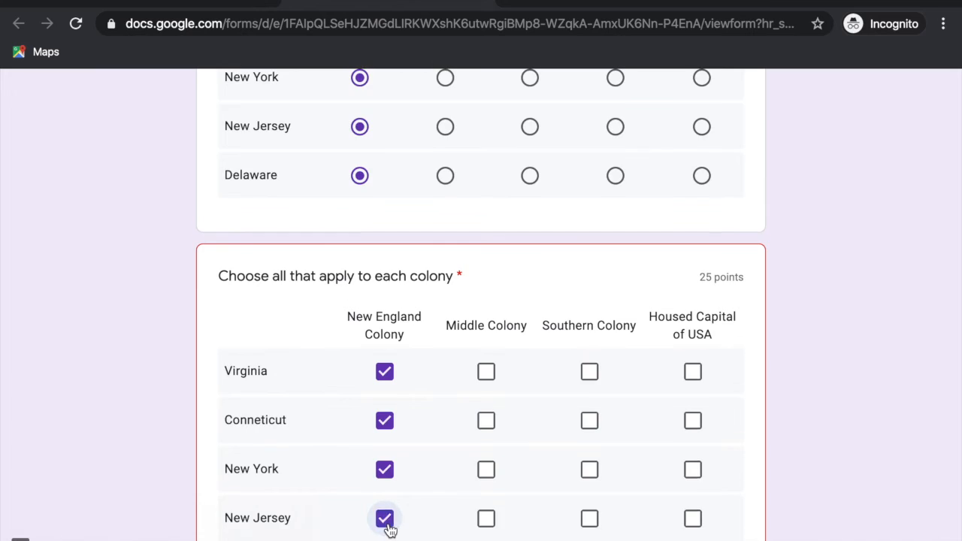
scroll(389, 512, "down", 2)
left_click(385, 447)
Answer the national anthem question with "War of 1812....." and submit the form.
scroll(216, 430, "down", 2)
scroll(214, 429, "down", 2)
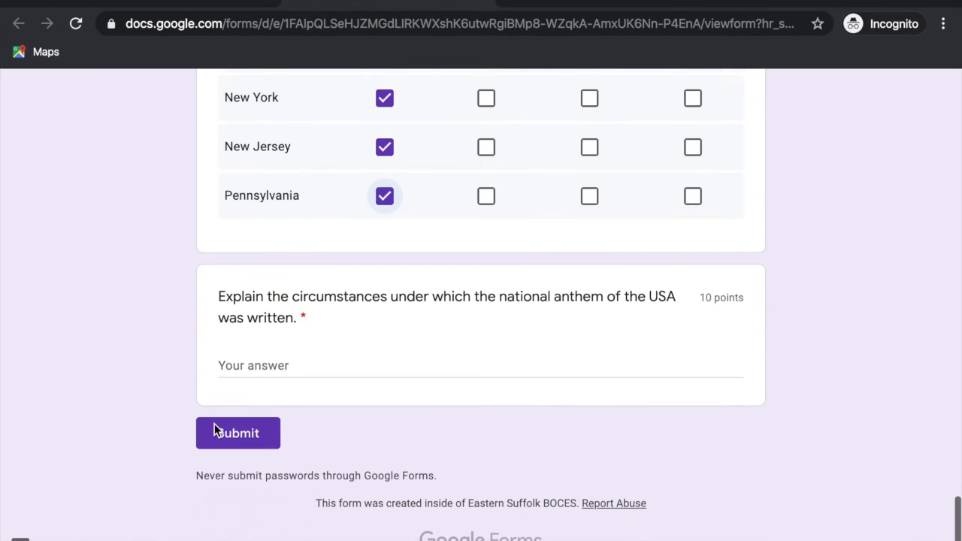
left_click(314, 361)
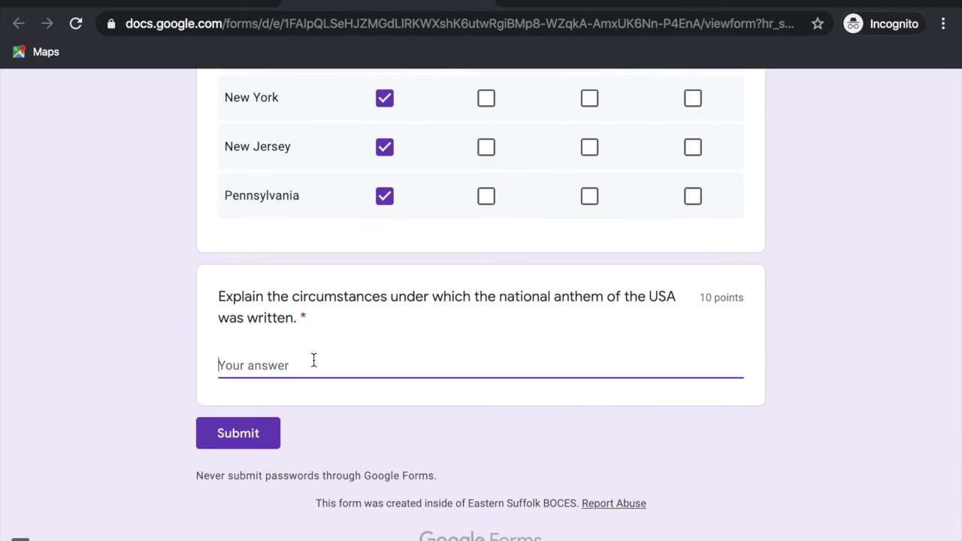
type("War of 1812.....")
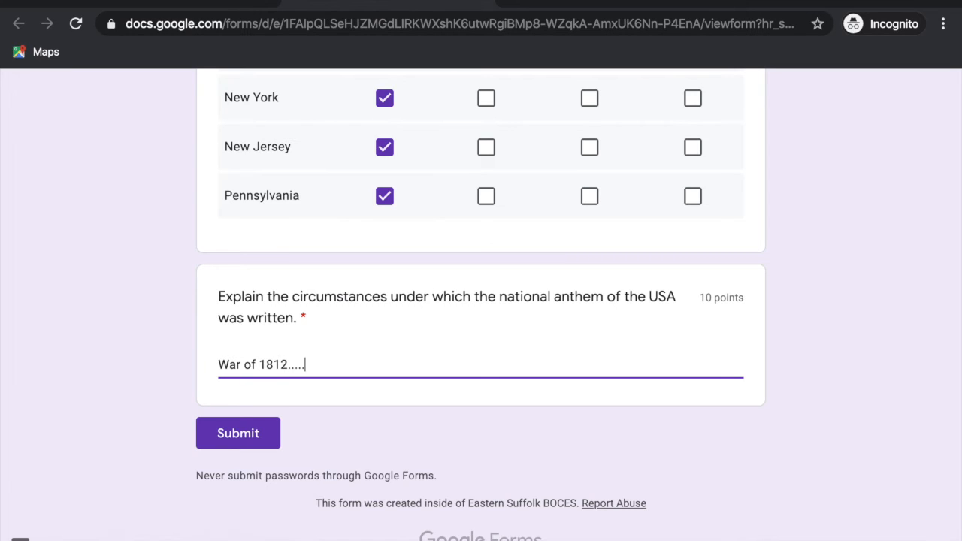
left_click(216, 436)
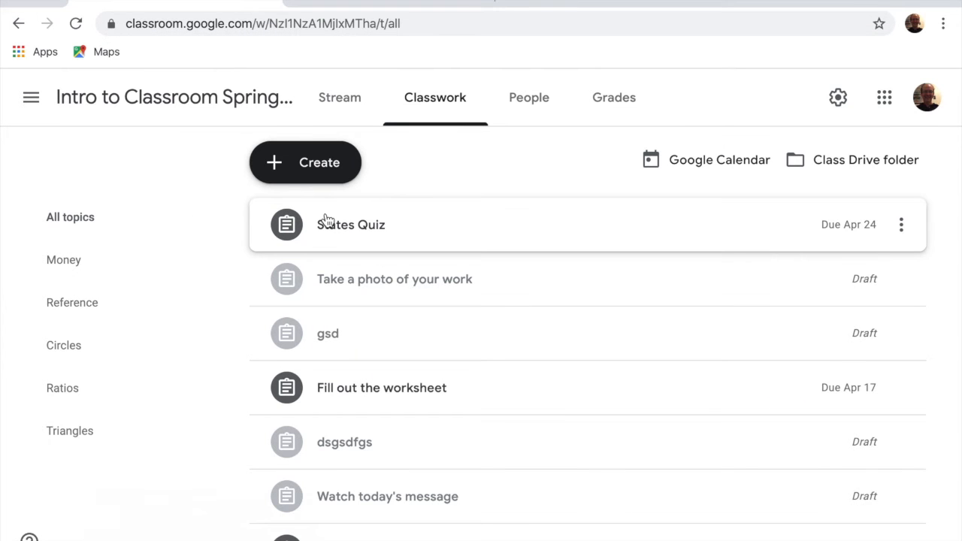
In the teacher's Classroom account, view the turned-in work for States Quiz and open its US States Demo form for editing.
left_click(374, 239)
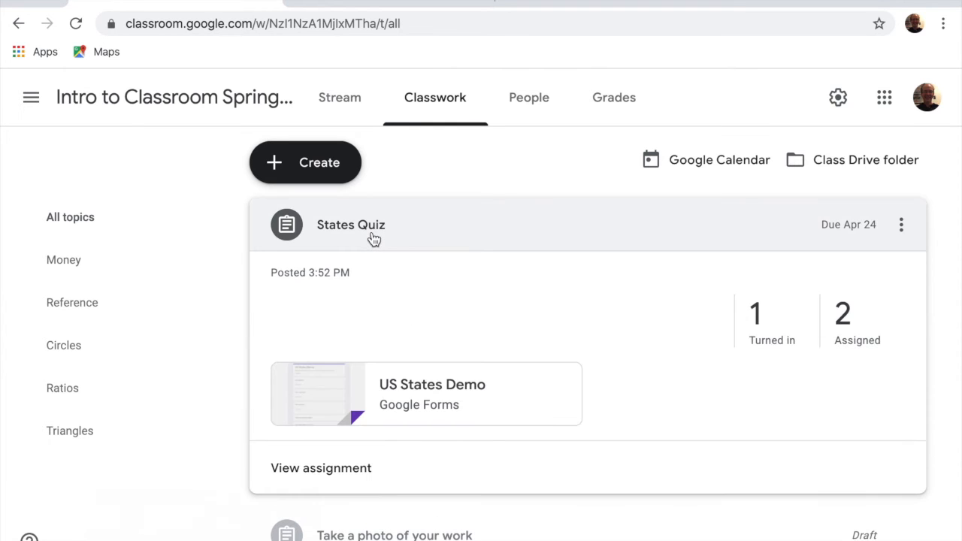
left_click(761, 321)
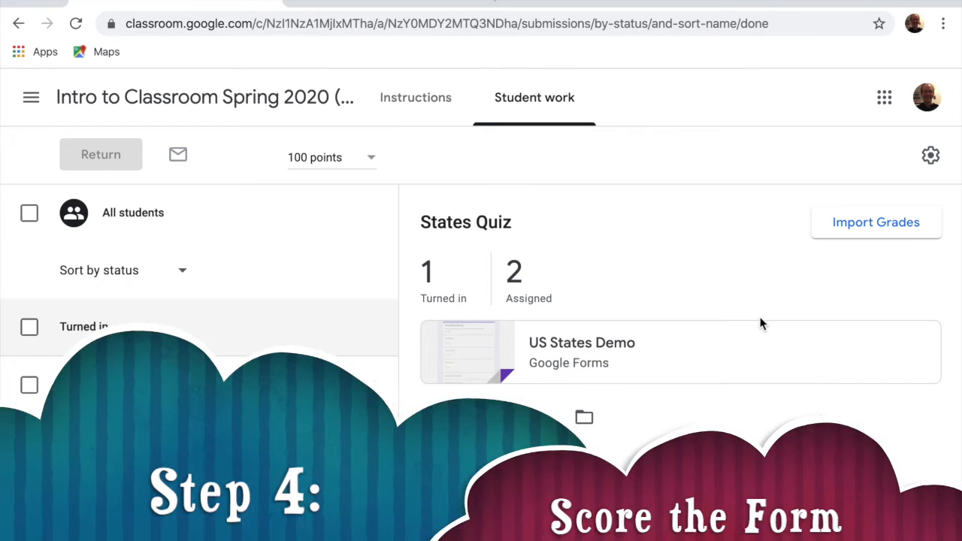
left_click(485, 365)
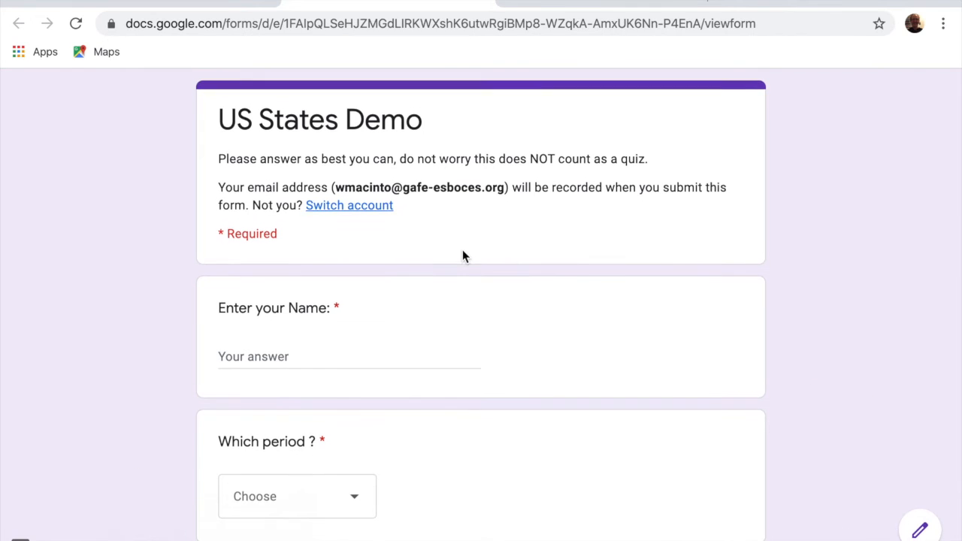
left_click(919, 530)
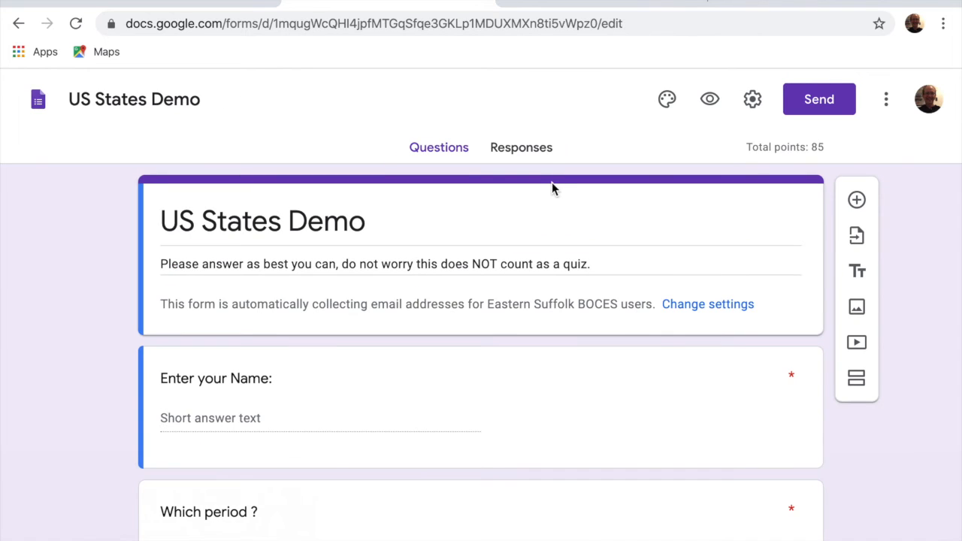
View the form's individual responses and go to response 4 of 4.
left_click(526, 156)
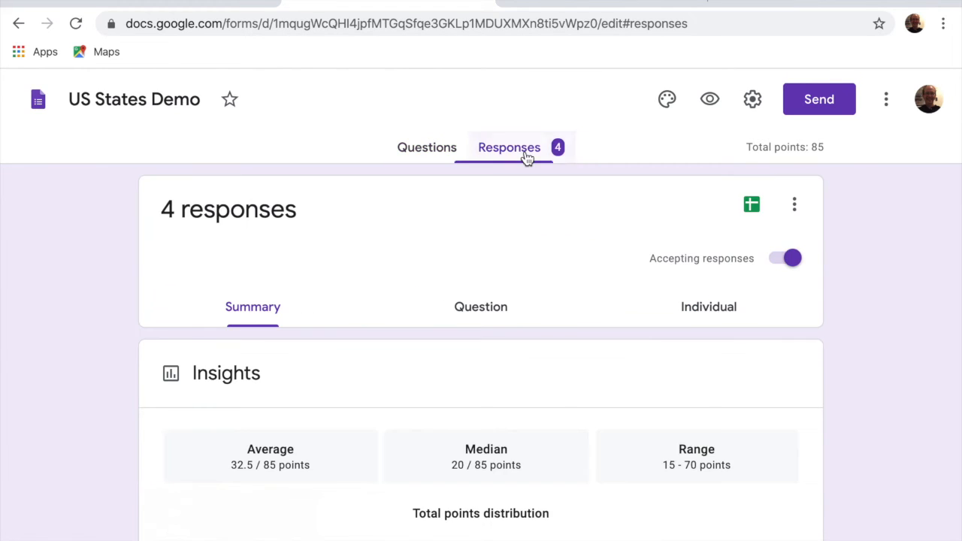
scroll(432, 298, "down", 2)
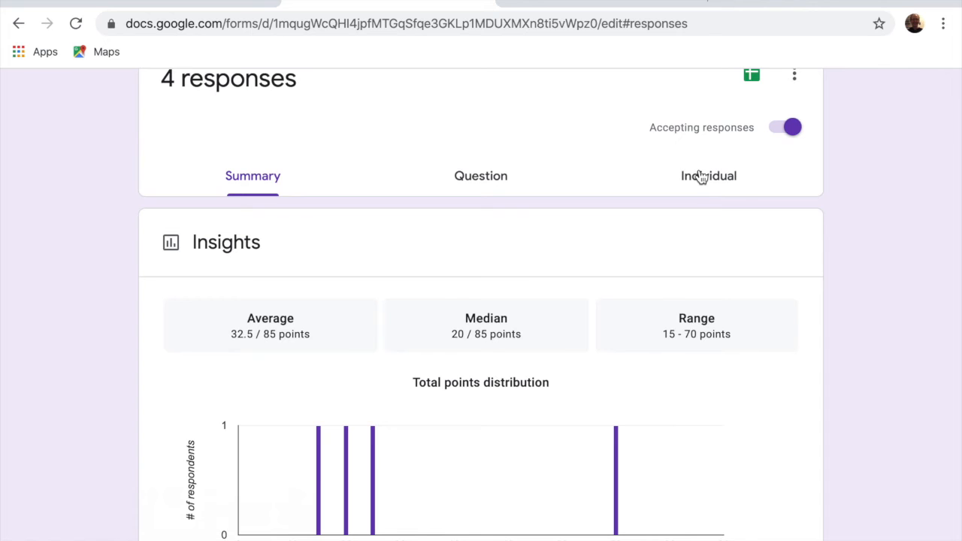
left_click(699, 176)
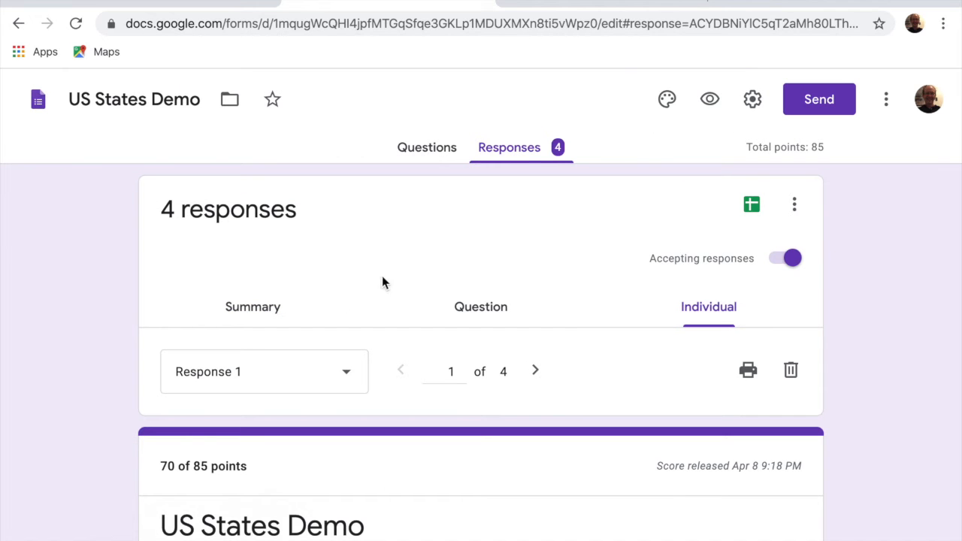
scroll(330, 350, "down", 2)
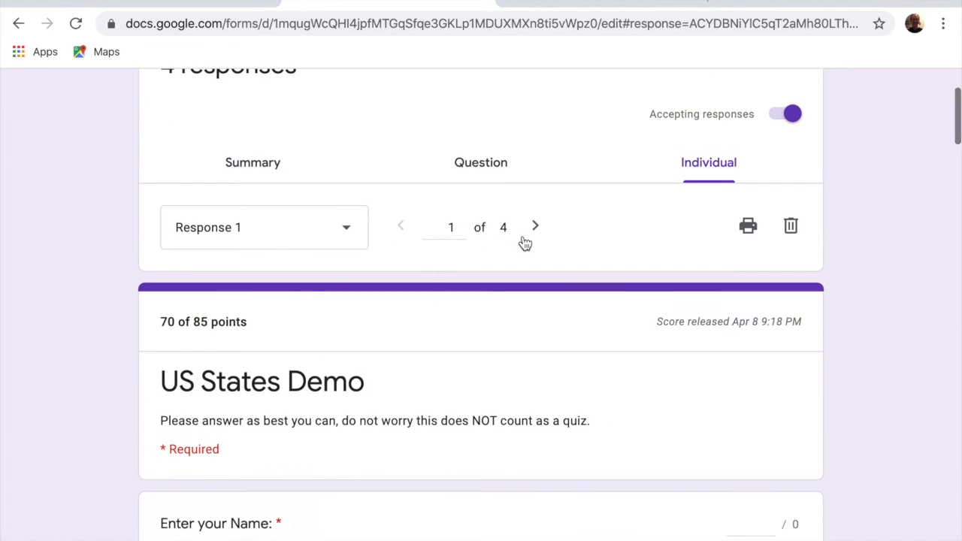
scroll(421, 324, "down", 1)
left_click(538, 192)
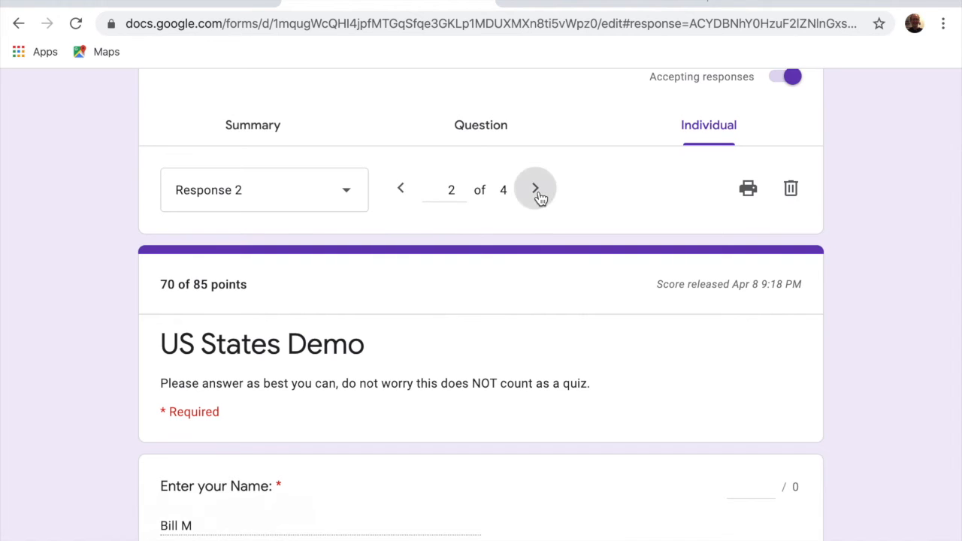
left_click(540, 195)
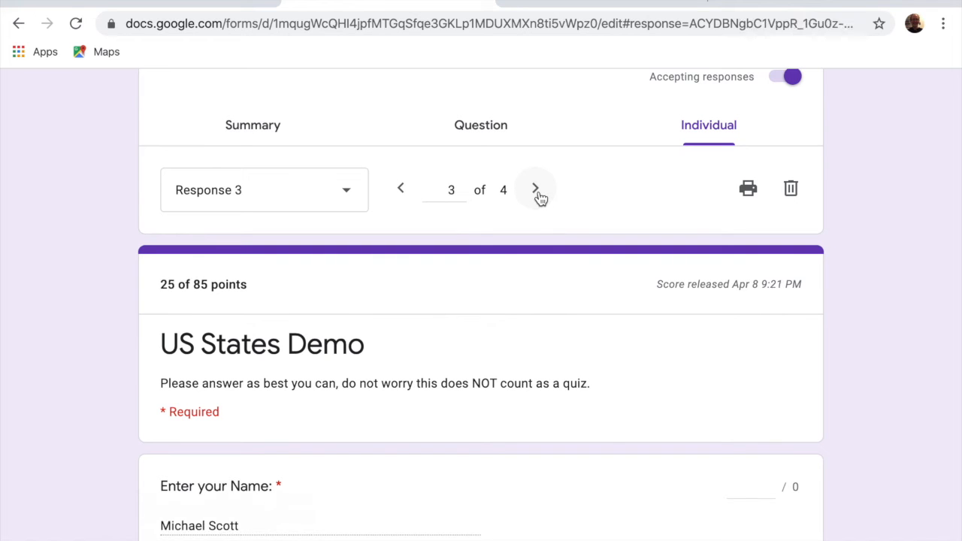
left_click(538, 194)
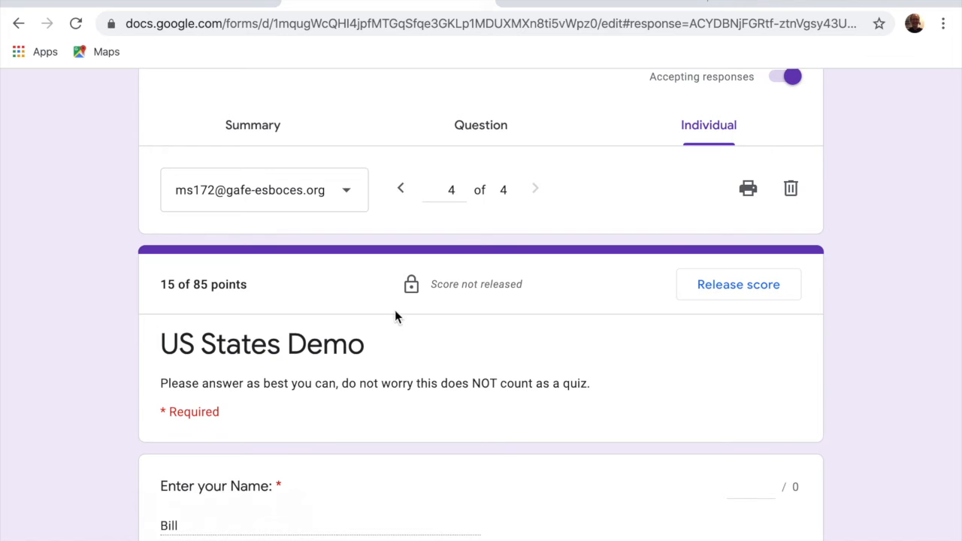
Review the student's answers and award 5 points for the question about the ocean closest to Long Island.
scroll(315, 329, "down", 5)
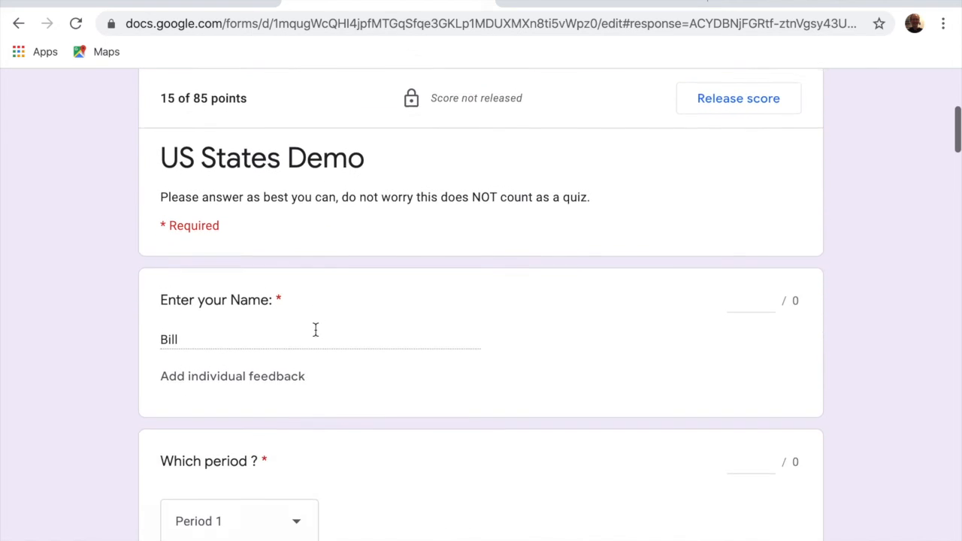
scroll(316, 336, "down", 2)
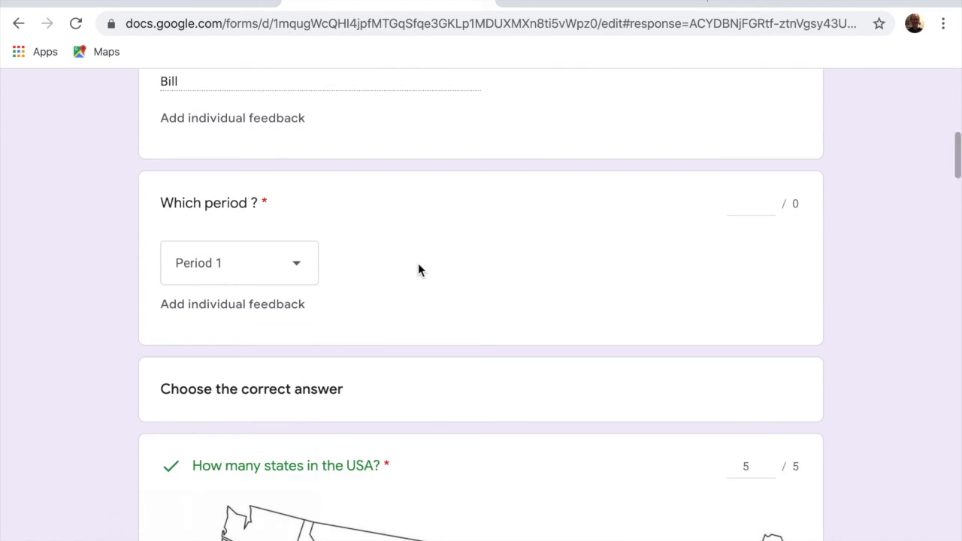
scroll(420, 269, "down", 3)
scroll(419, 270, "down", 5)
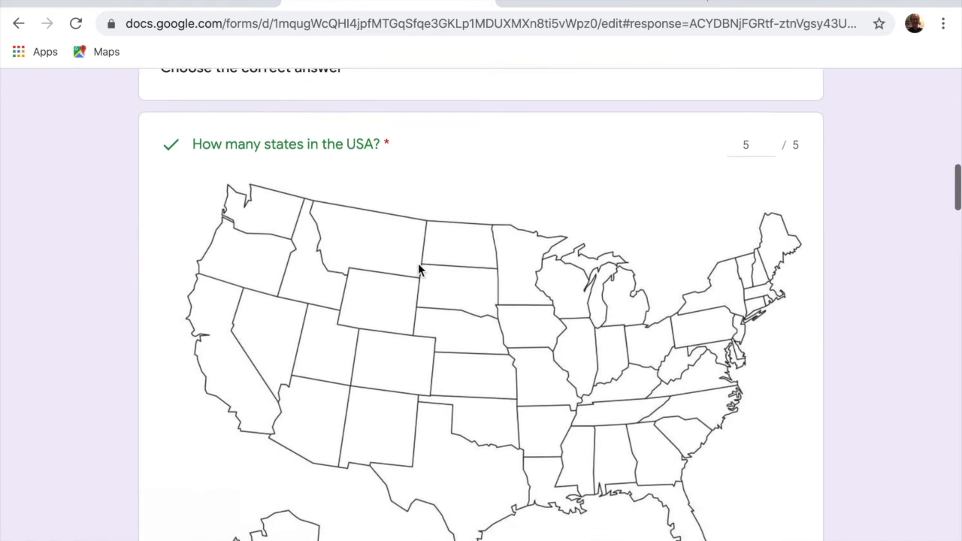
scroll(419, 270, "down", 4)
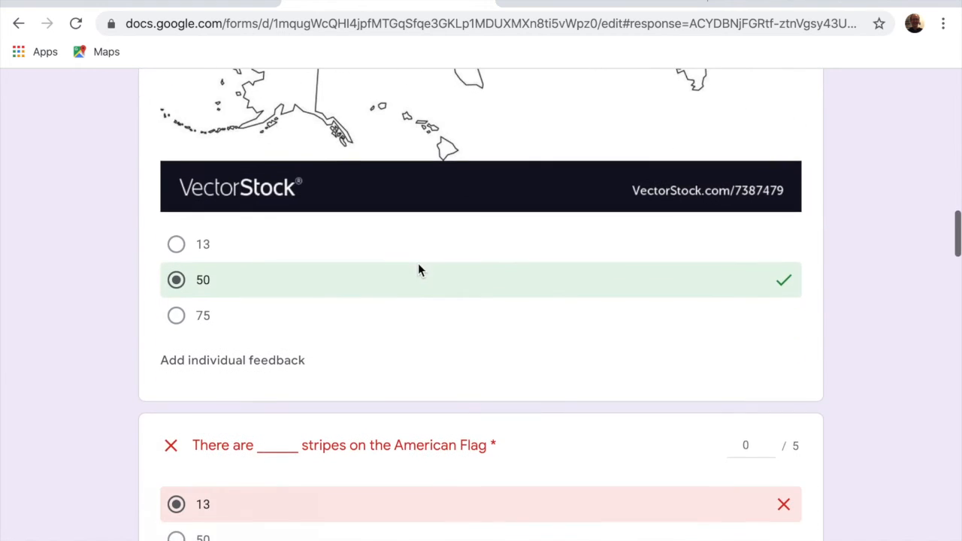
scroll(350, 325, "down", 2)
scroll(349, 324, "down", 7)
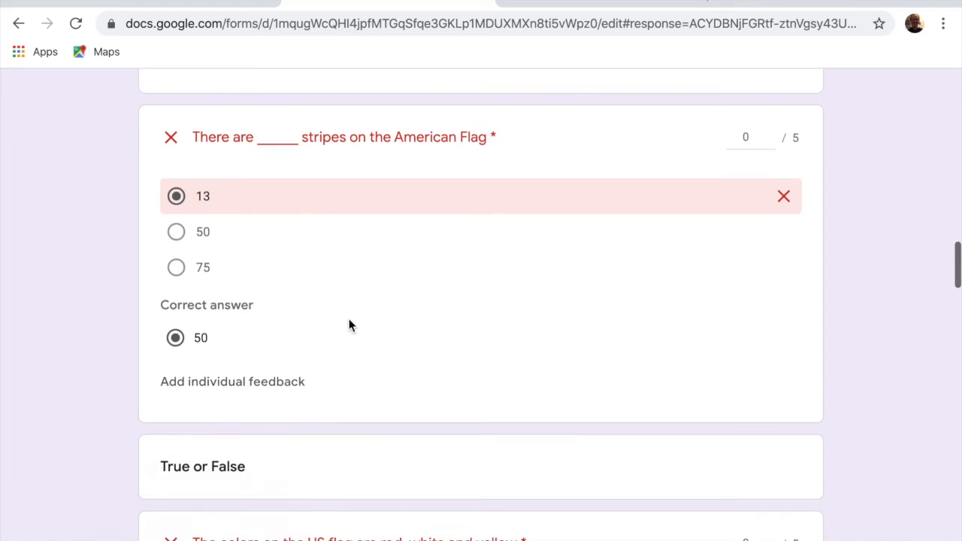
scroll(348, 324, "down", 6)
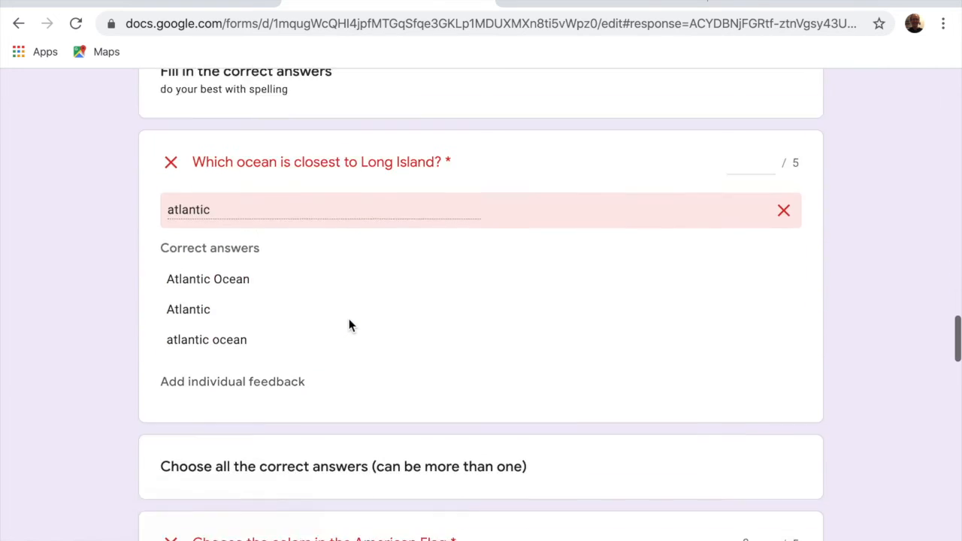
scroll(349, 325, "up", 1)
scroll(349, 325, "up", 1)
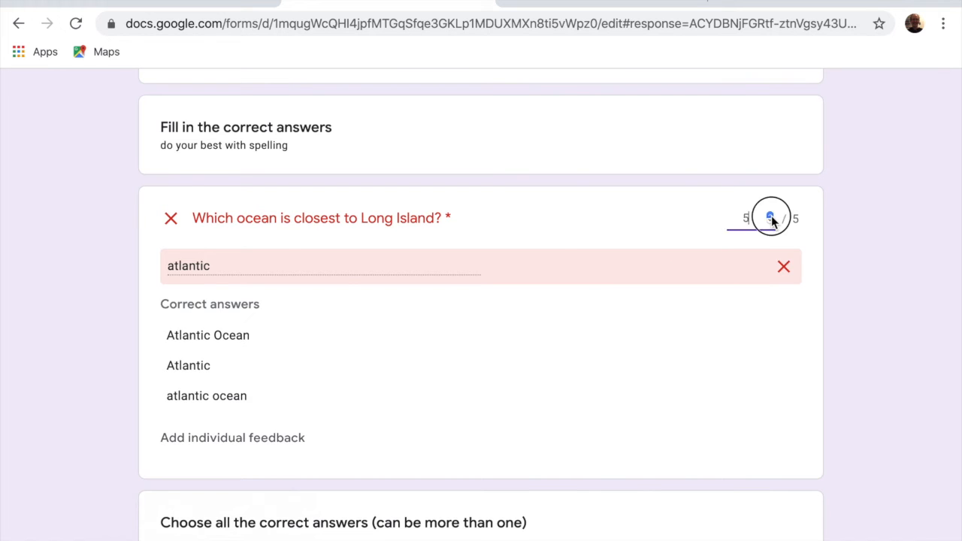
Award 8 of 10 points for the national anthem explanation and save the response's scores.
scroll(581, 334, "down", 5)
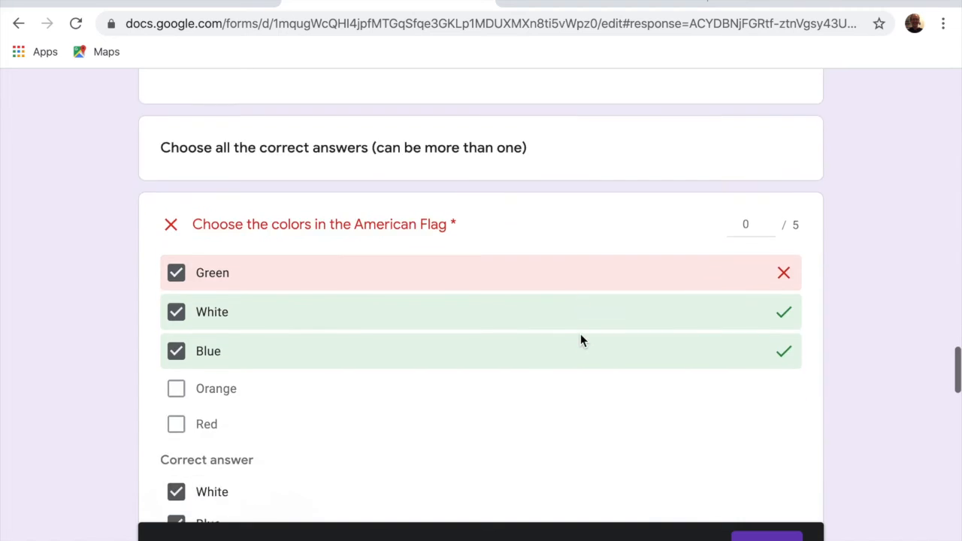
scroll(580, 341, "down", 12)
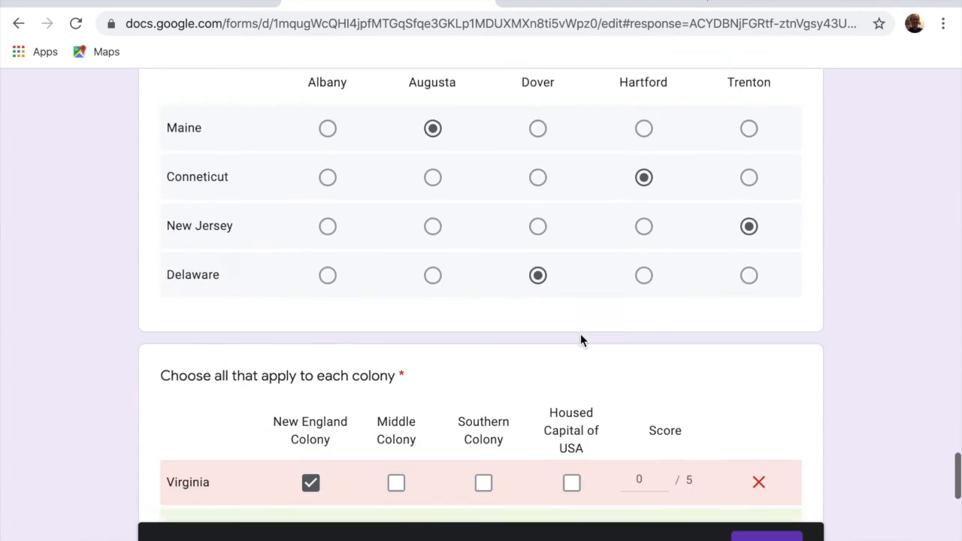
scroll(580, 338, "down", 9)
left_click(732, 349)
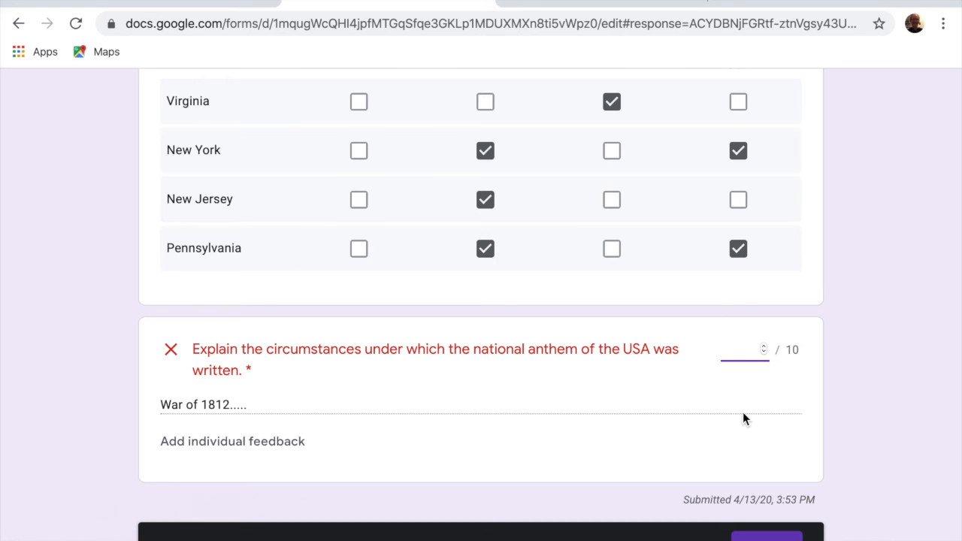
type("8")
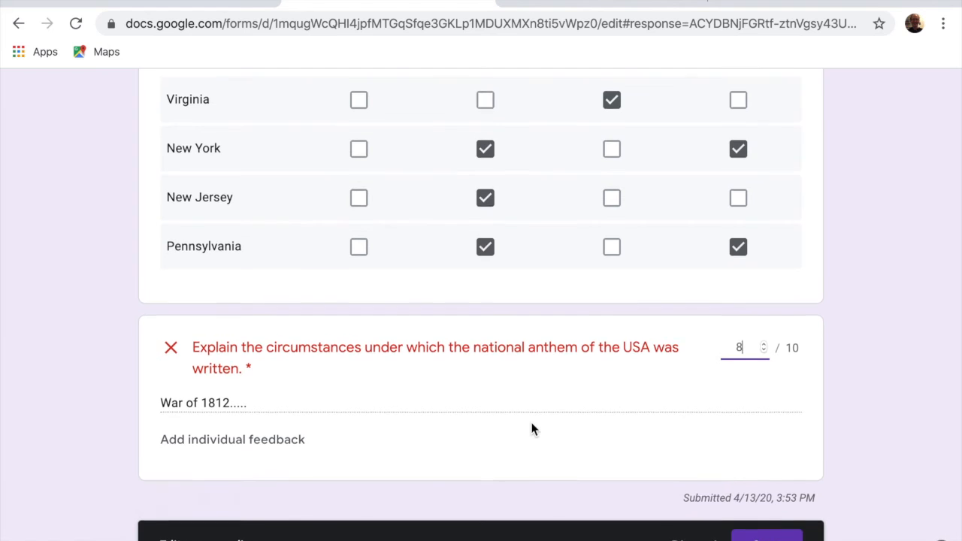
left_click(767, 536)
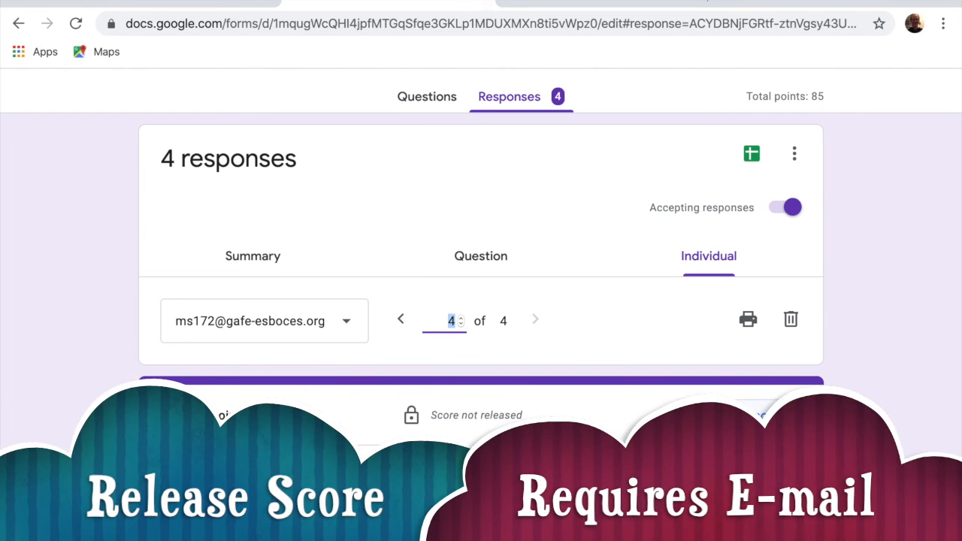
View the options for releasing this response's score and close them without sending emails.
left_click(768, 416)
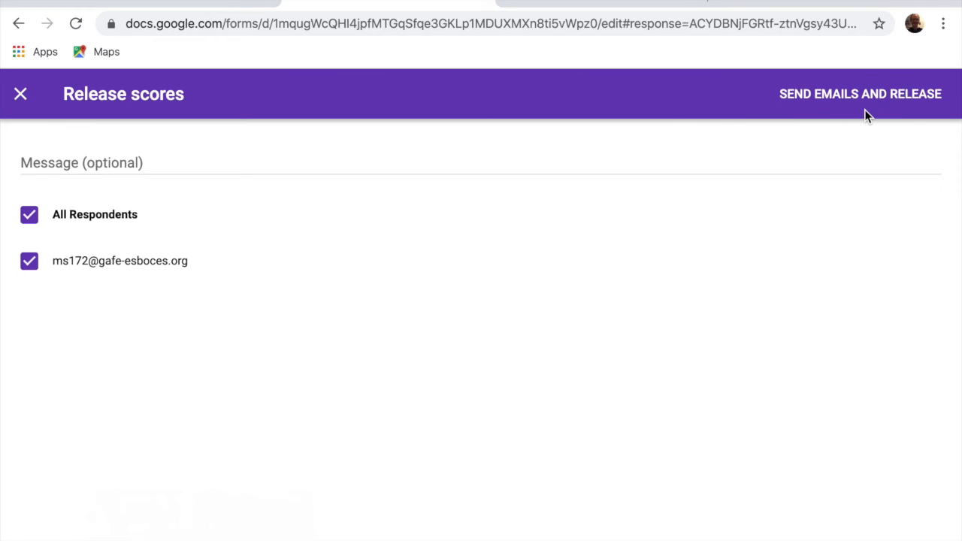
left_click(21, 95)
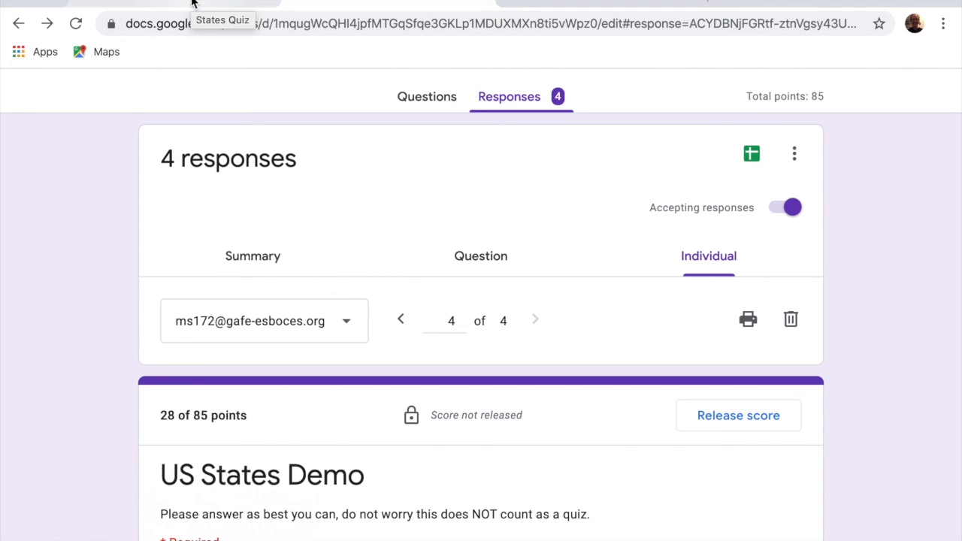
In the teacher's Classroom account, import the form's grades into States Quiz and select the student who turned in the work.
left_click(192, 3)
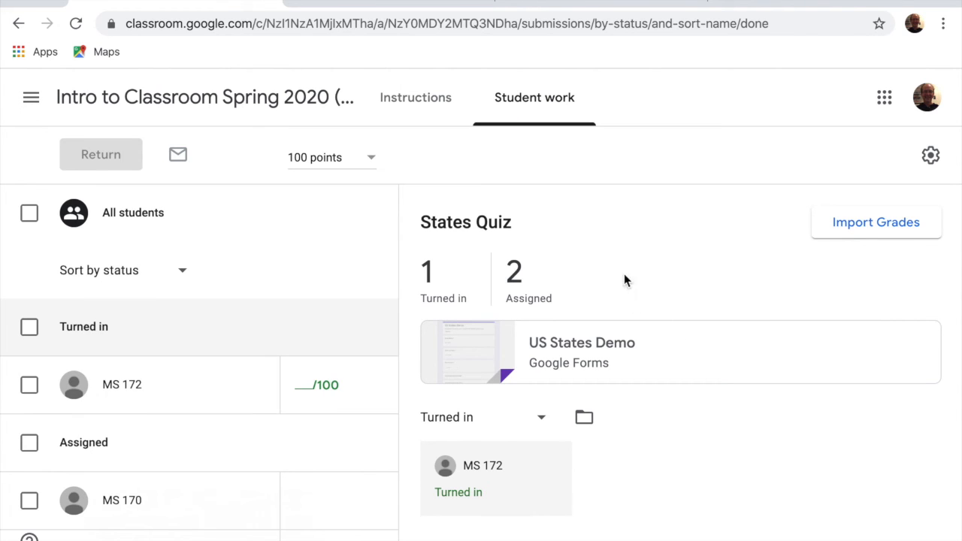
left_click(851, 227)
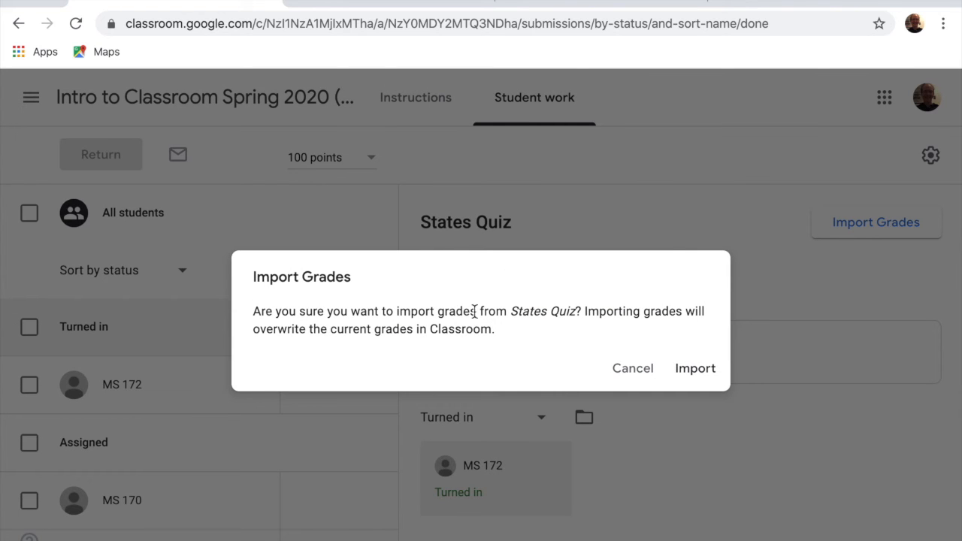
left_click(696, 375)
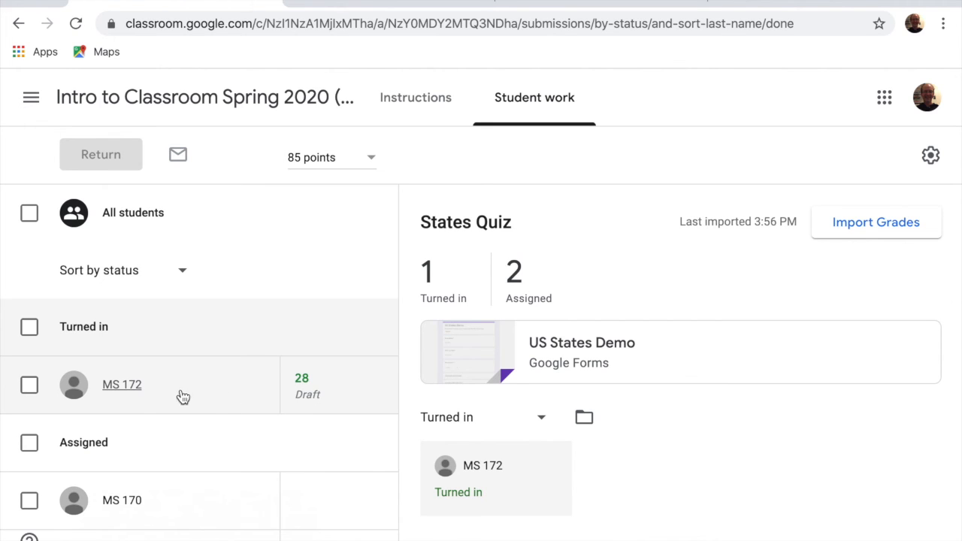
left_click(30, 388)
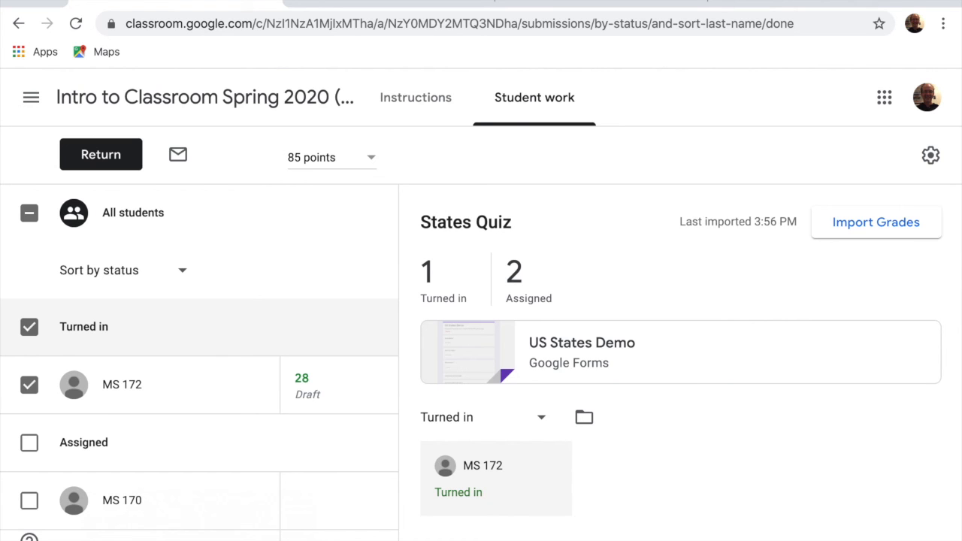
In the student's account, check the States Quiz assignment and try to view the US States Demo form, then go back to the teacher's account.
left_click(480, 0)
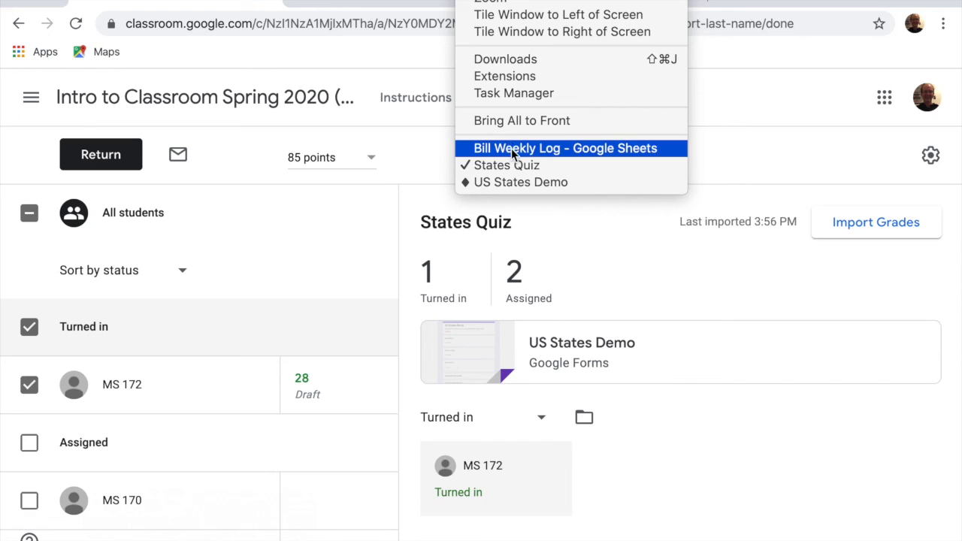
left_click(515, 182)
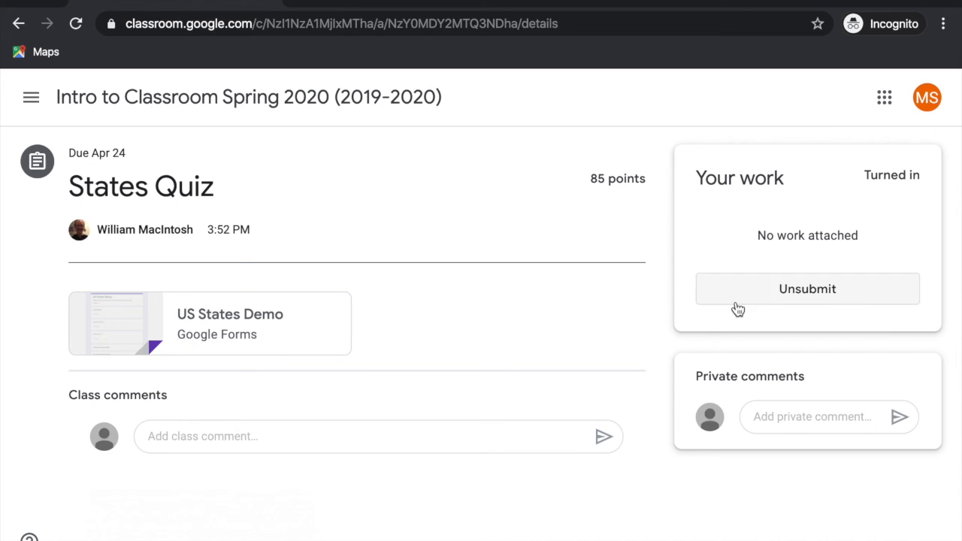
left_click(143, 322)
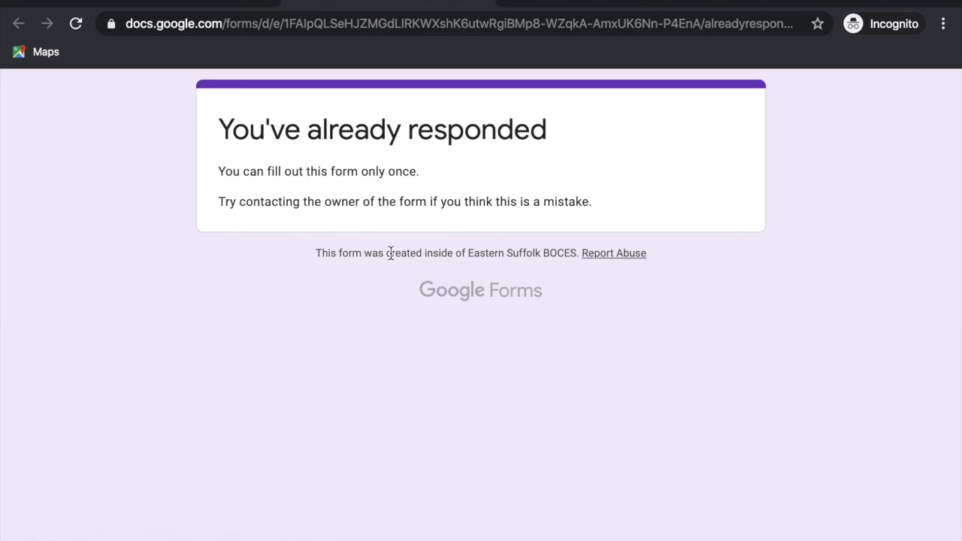
left_click(487, 2)
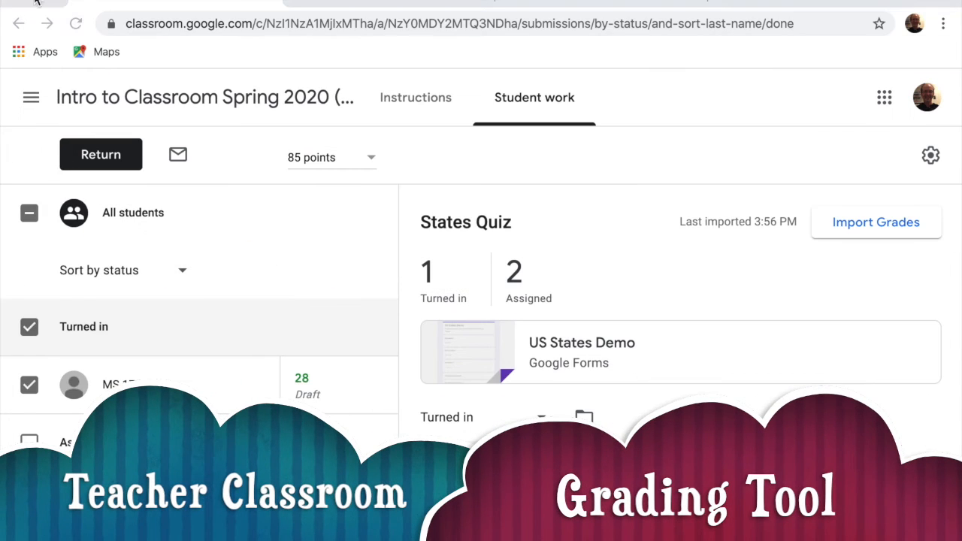
Return the graded States Quiz work to the selected student without a private comment.
left_click(100, 156)
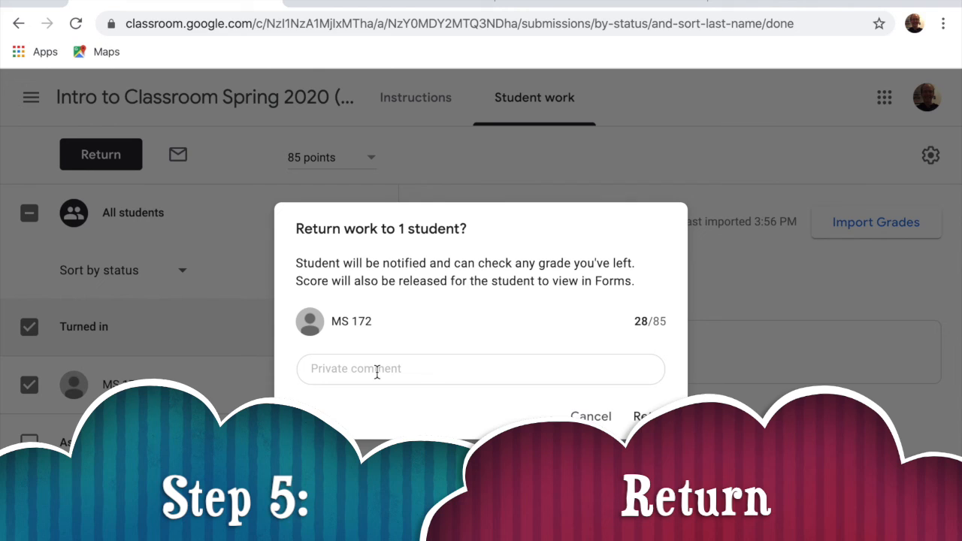
left_click(376, 371)
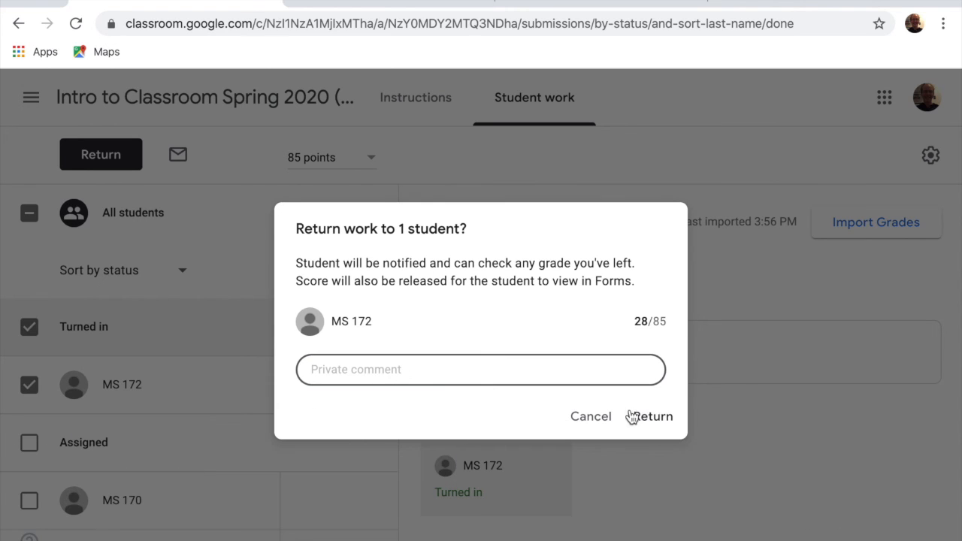
left_click(653, 417)
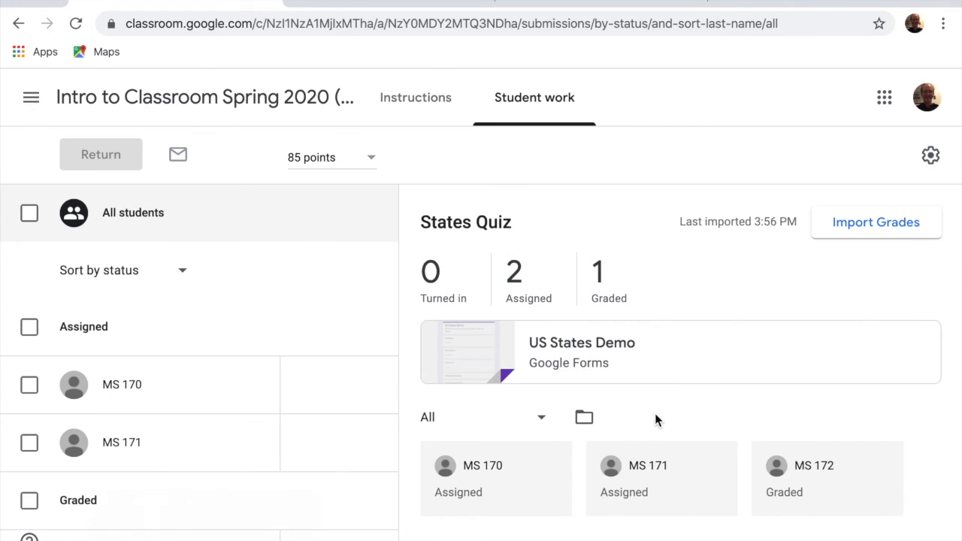
In the student's account, open the graded US States Demo form and examine the total score and the marking of each answer.
mouse_move(281, 383)
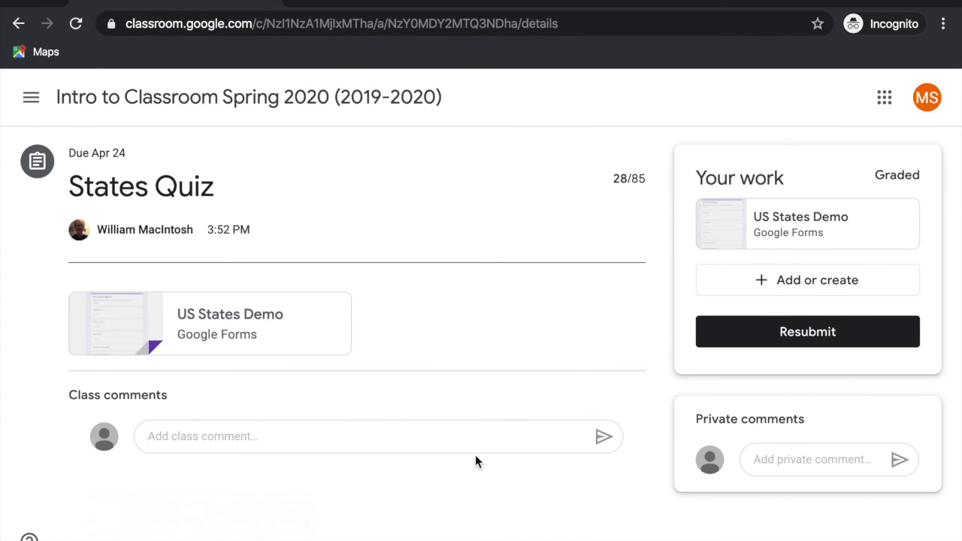
left_click(740, 234)
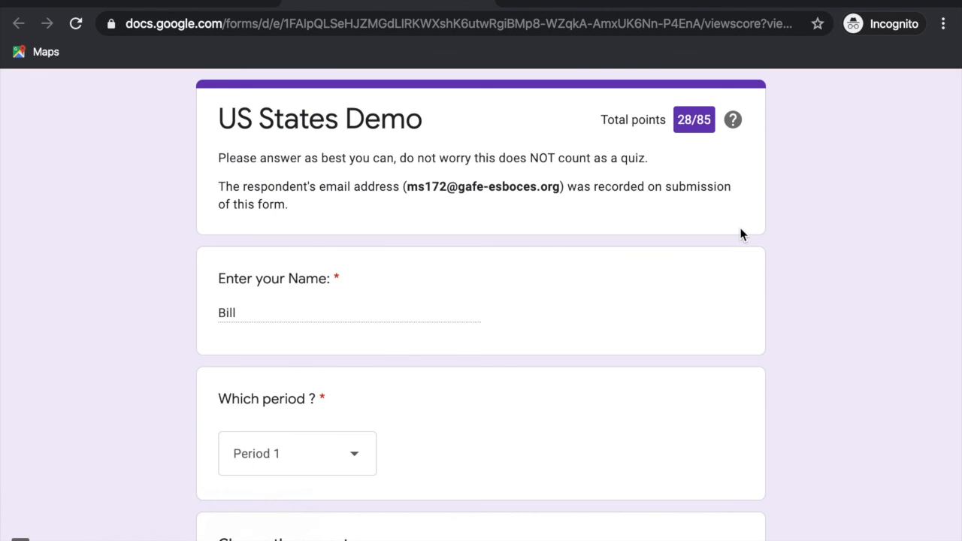
scroll(404, 271, "down", 10)
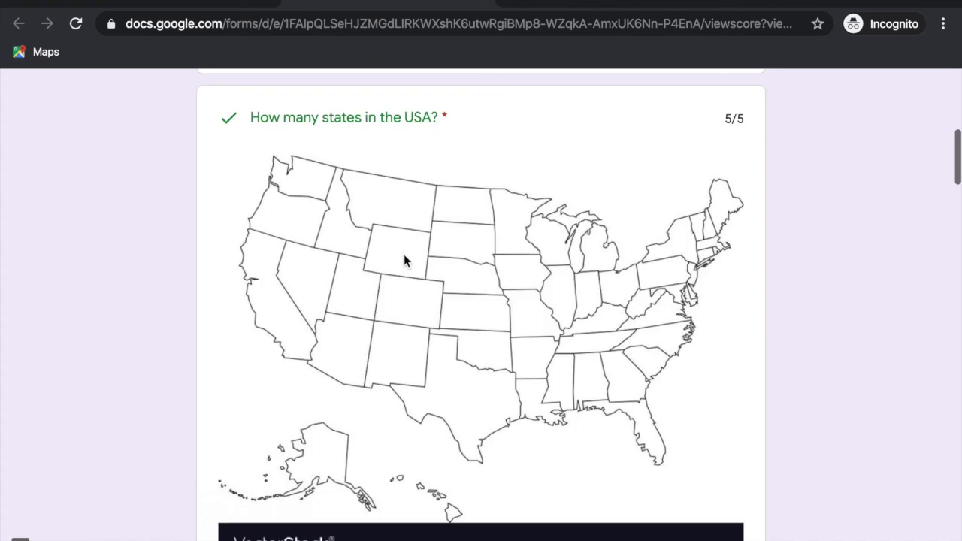
scroll(404, 256, "down", 6)
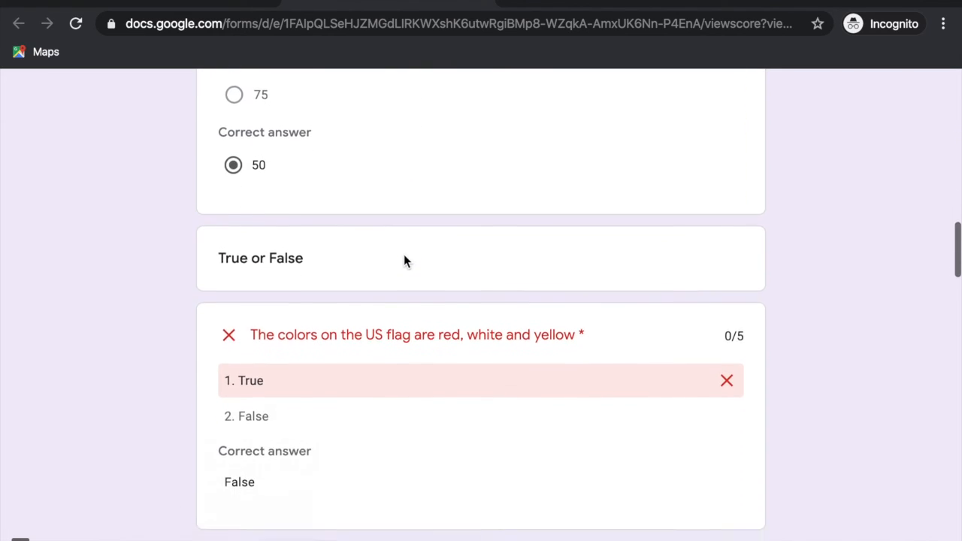
scroll(403, 255, "up", 5)
scroll(404, 256, "up", 1)
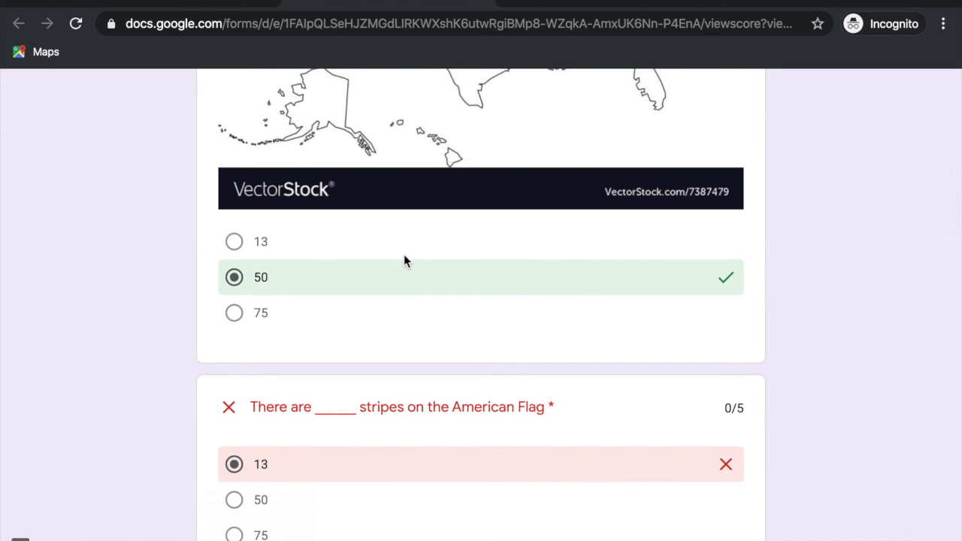
scroll(339, 396, "down", 1)
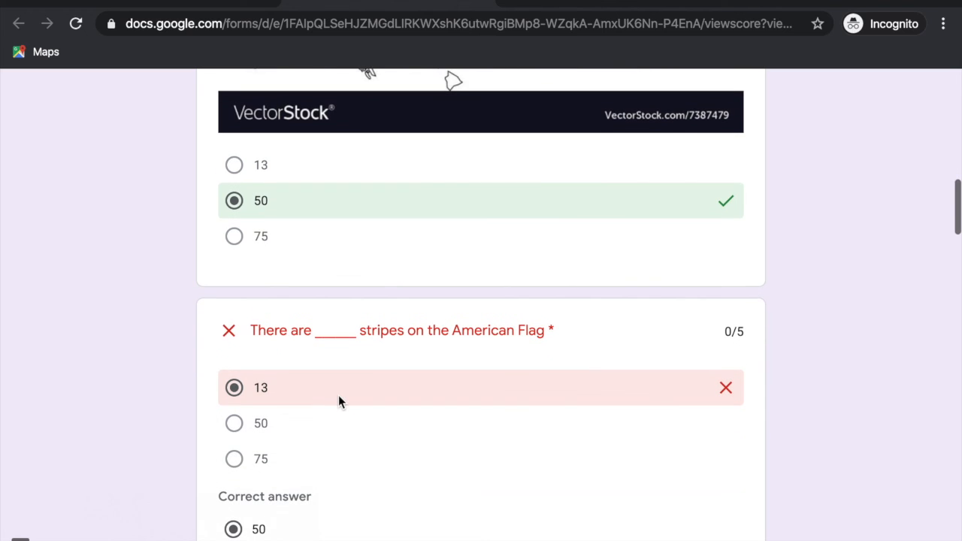
scroll(338, 397, "down", 1)
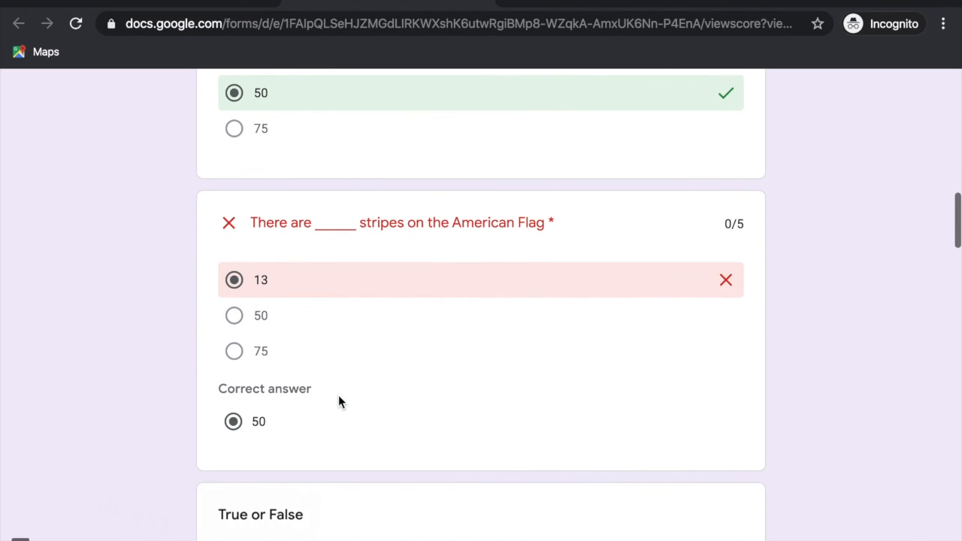
scroll(282, 388, "down", 10)
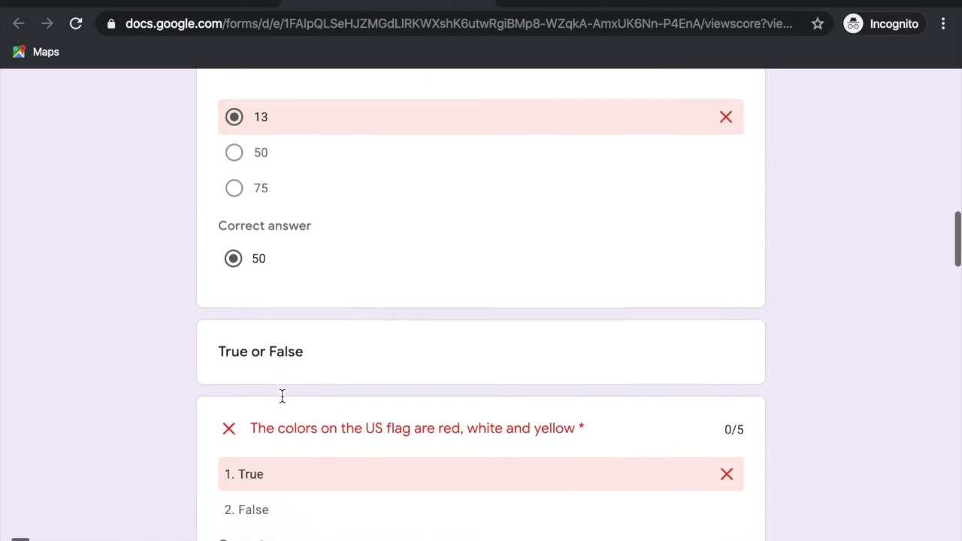
scroll(282, 395, "down", 9)
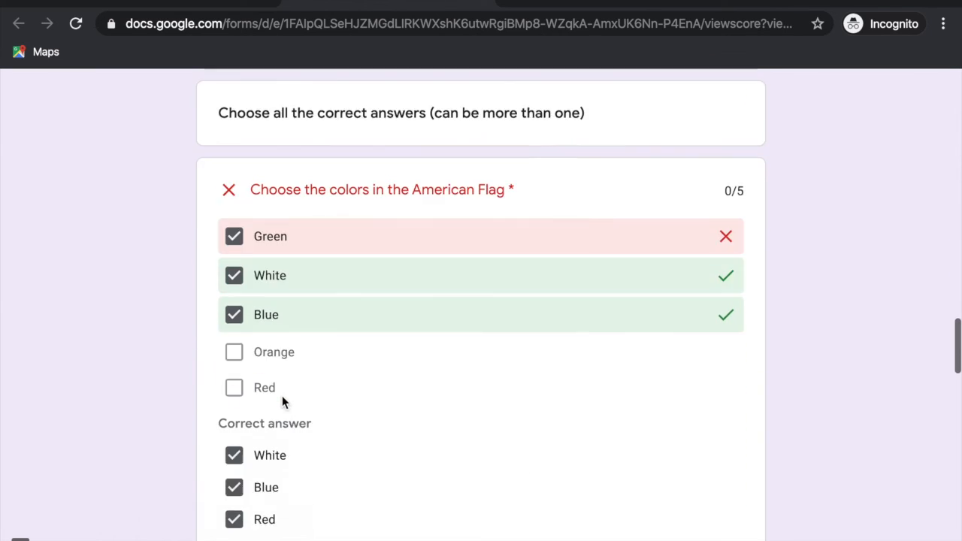
scroll(282, 396, "down", 7)
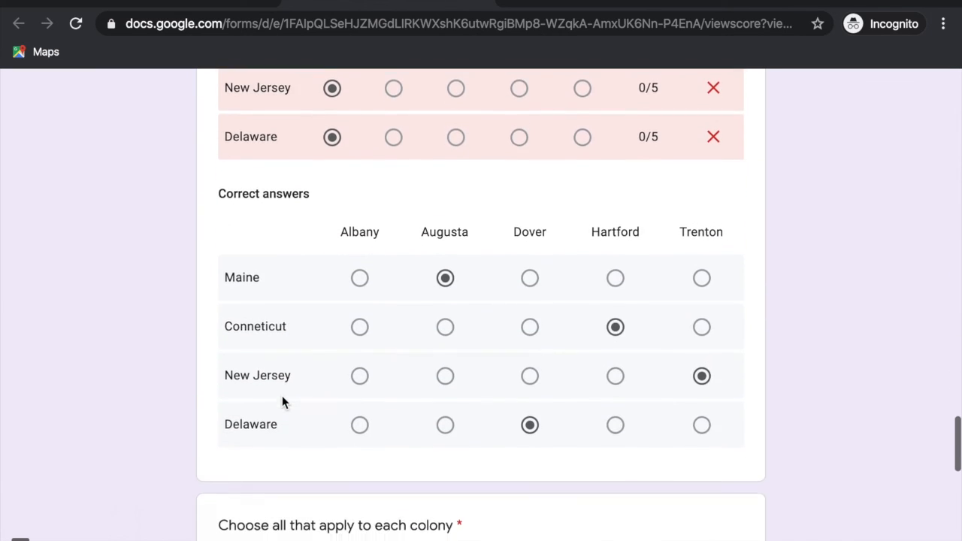
scroll(282, 395, "down", 4)
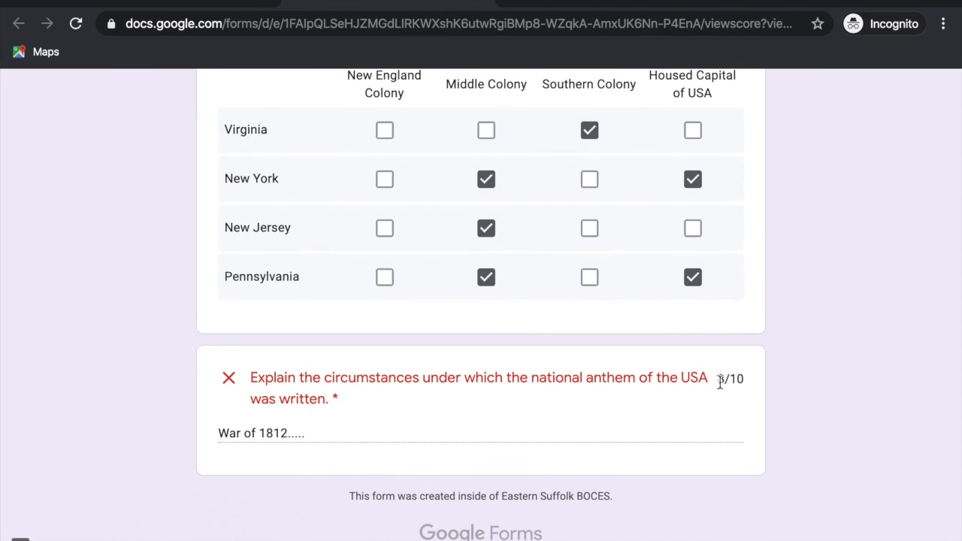
scroll(706, 379, "up", 20)
scroll(702, 382, "up", 15)
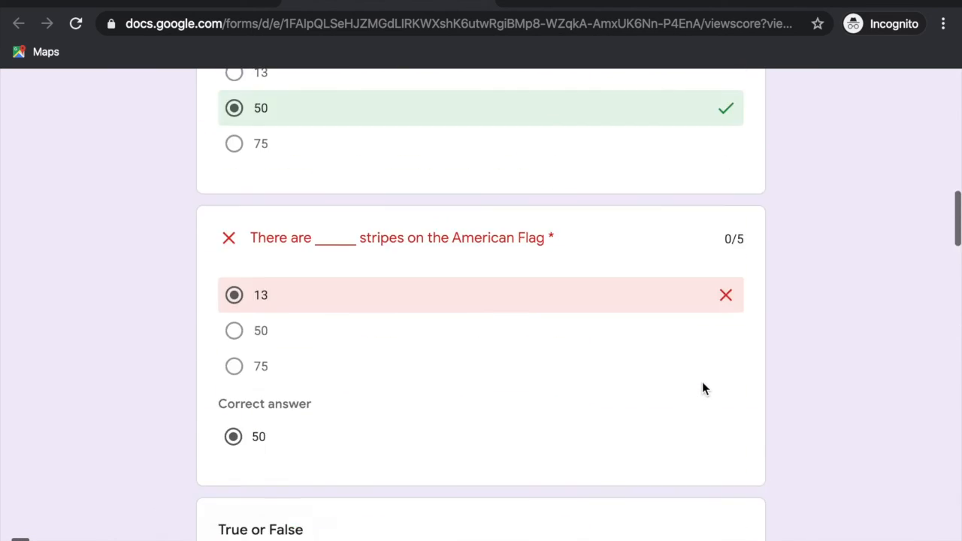
Leave the student's form results and go back to the States Quiz student work in the teacher's account.
left_click(479, 2)
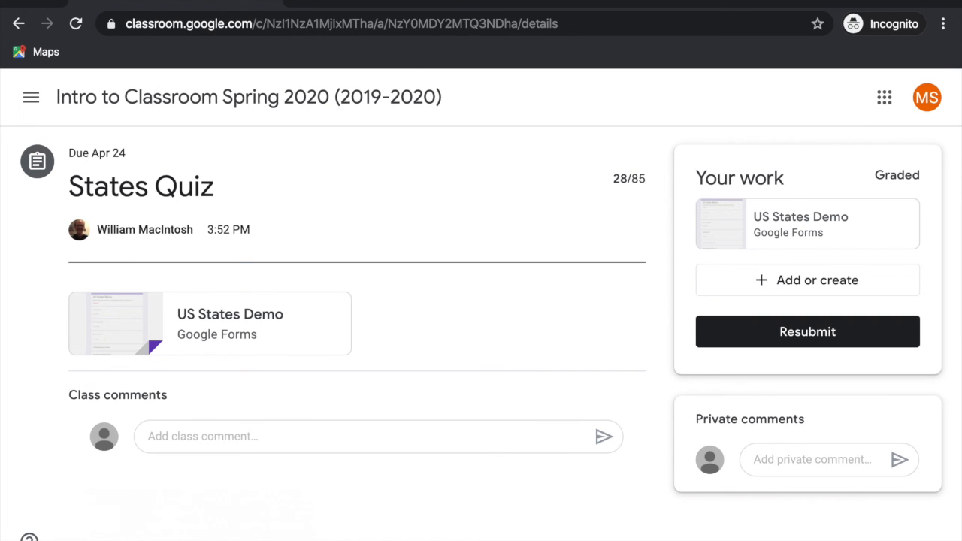
left_click(40, 2)
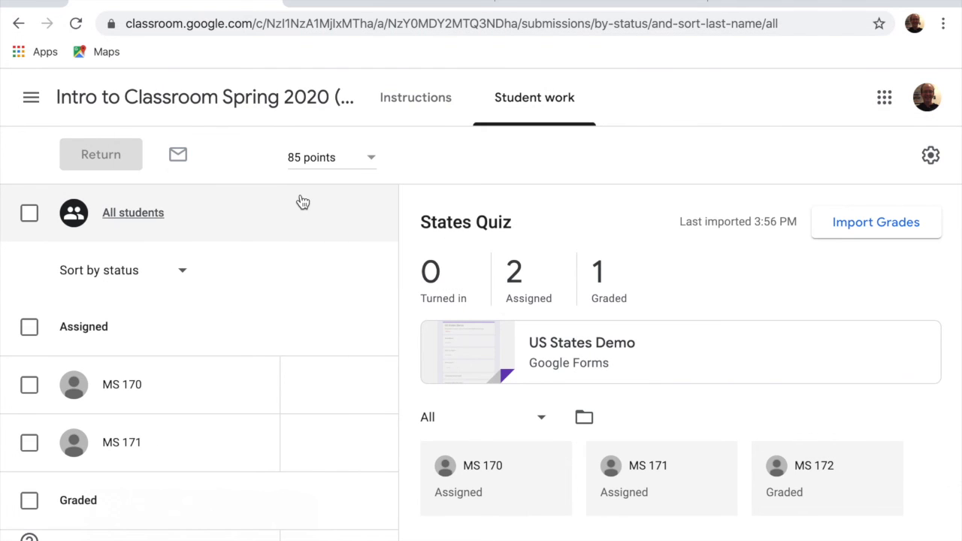